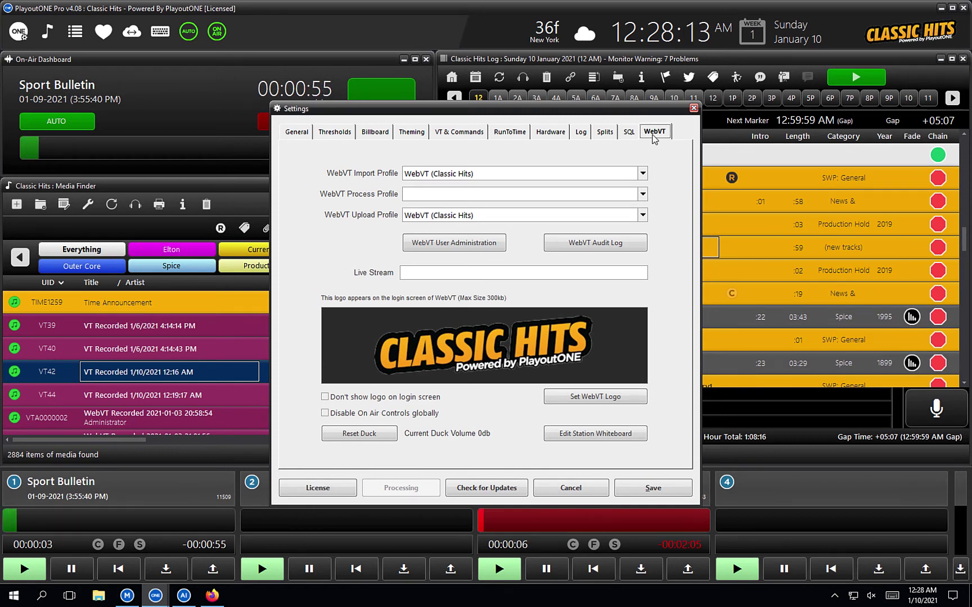
# Step: Open the WebVT Users list from WebVT User Administration and start adding a new user
pyautogui.click(438, 244)
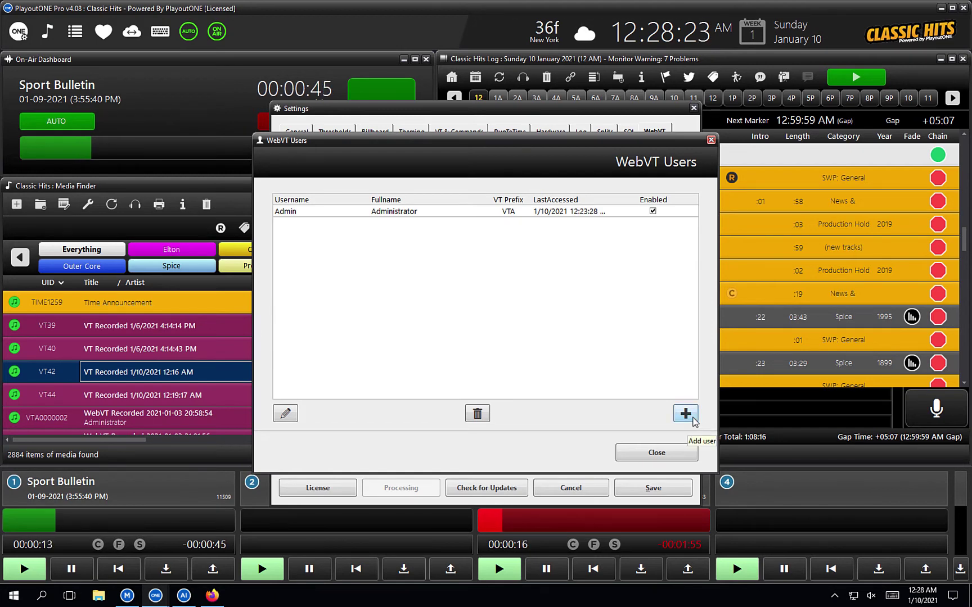
pyautogui.click(685, 414)
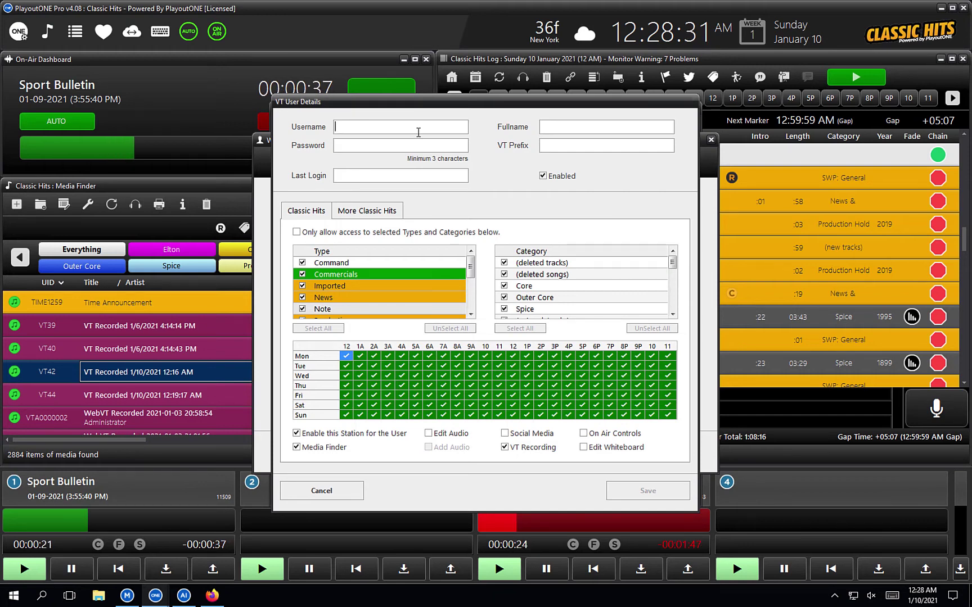
# Step: Enter the new user's username, password and full name, correcting a typo in the name
pyautogui.write('d')
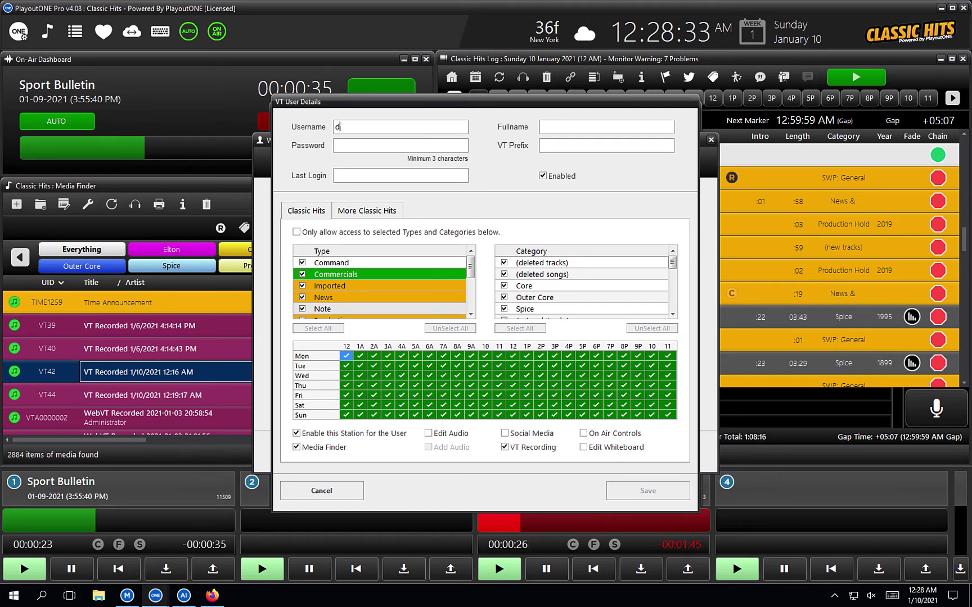
pyautogui.write('ave')
pyautogui.click(378, 140)
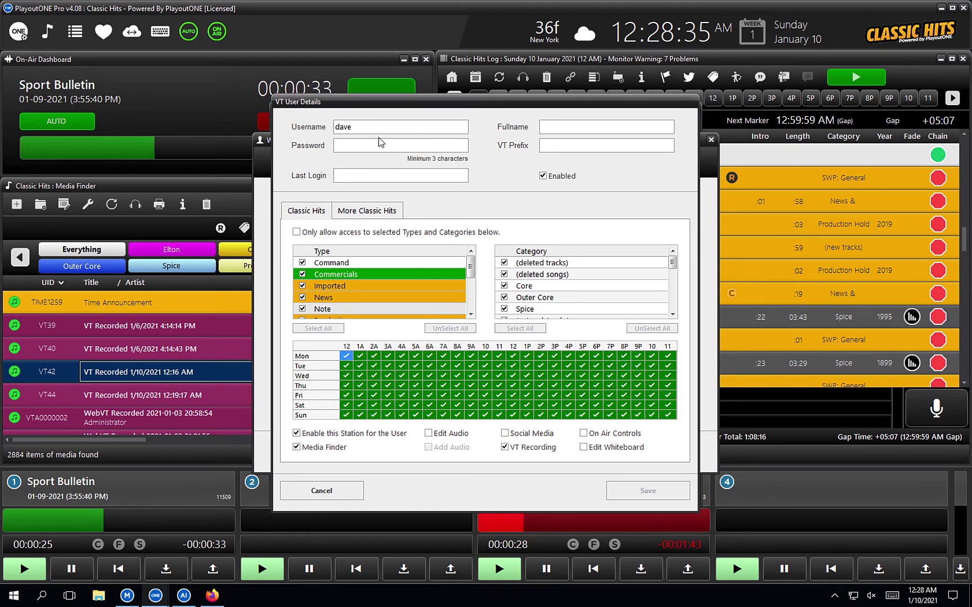
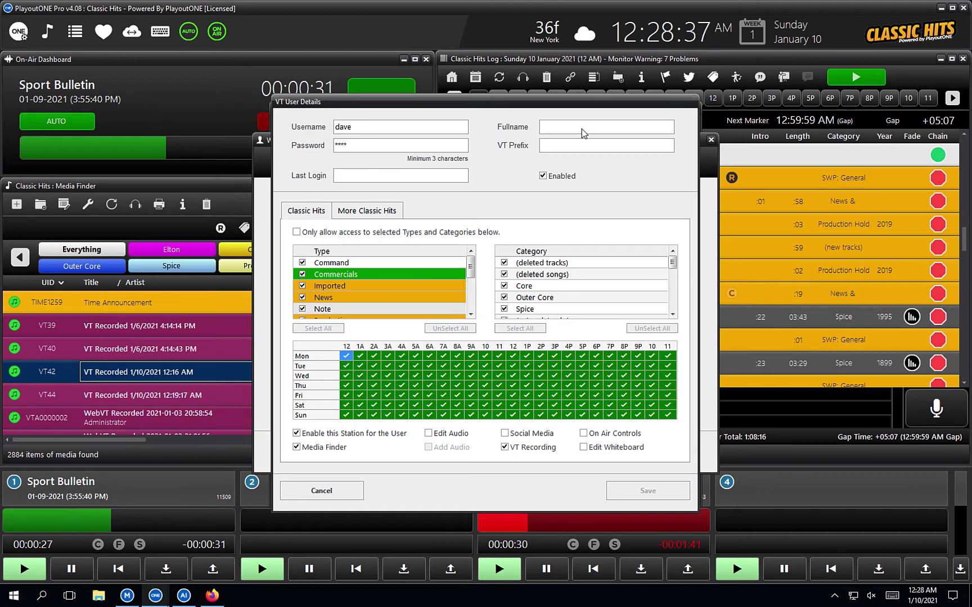
pyautogui.click(561, 129)
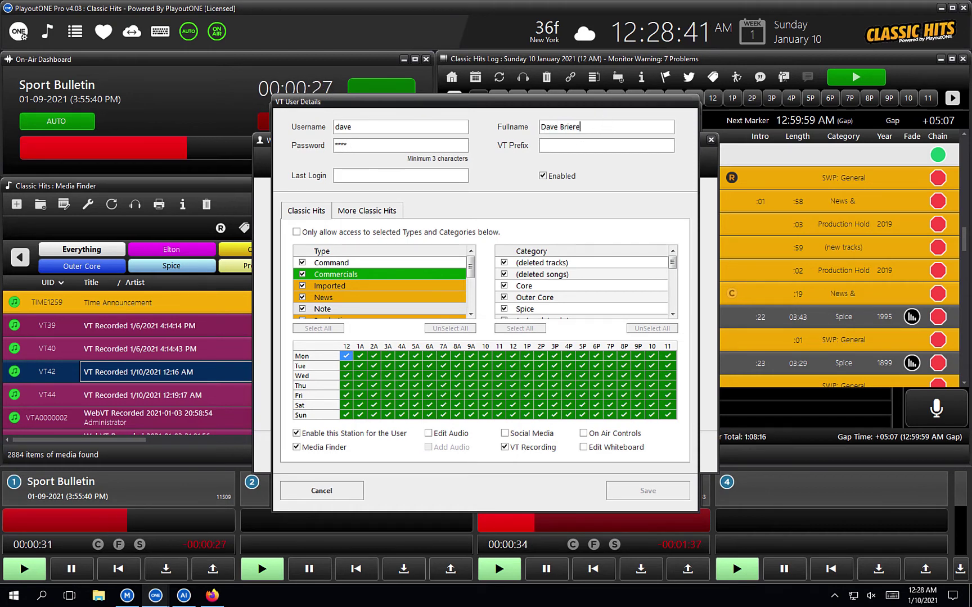
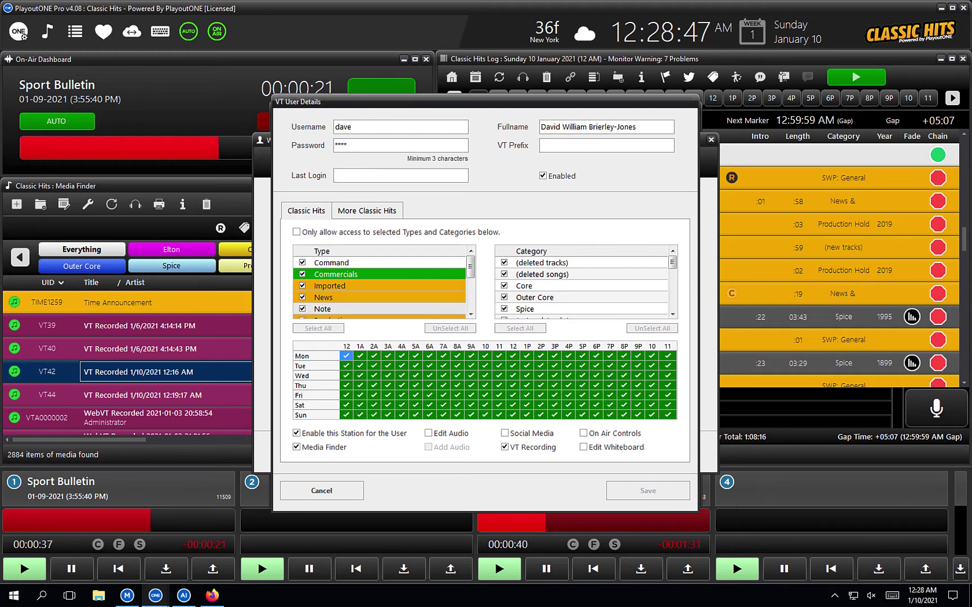
# Step: Set the user's VT prefix to VTD
pyautogui.click(605, 144)
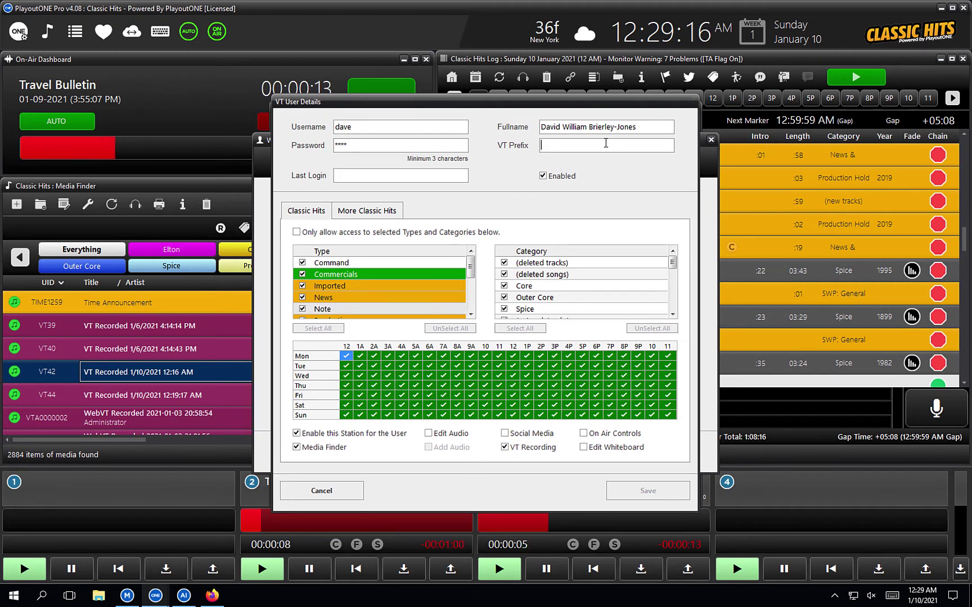
pyautogui.click(605, 144)
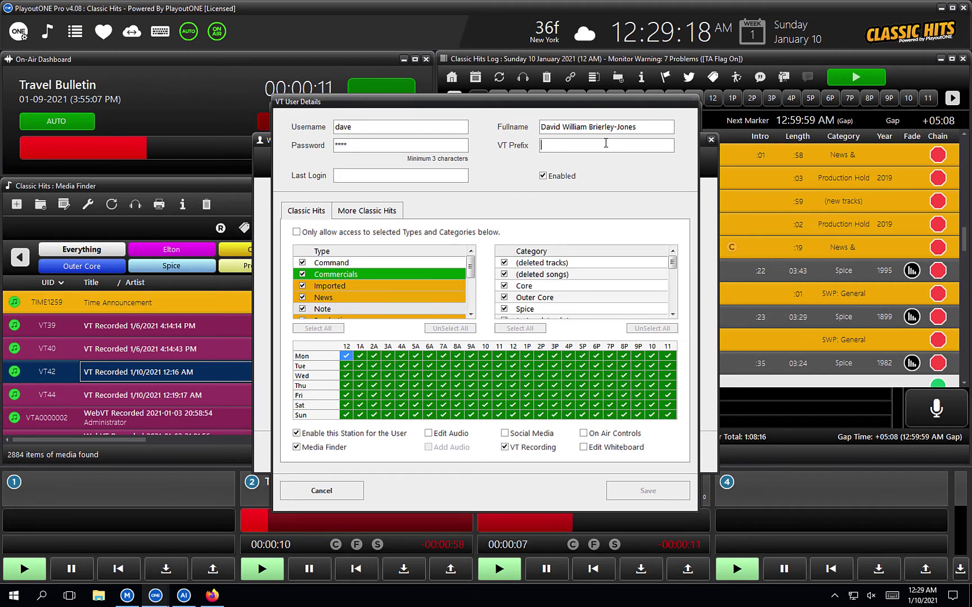
pyautogui.write('VT')
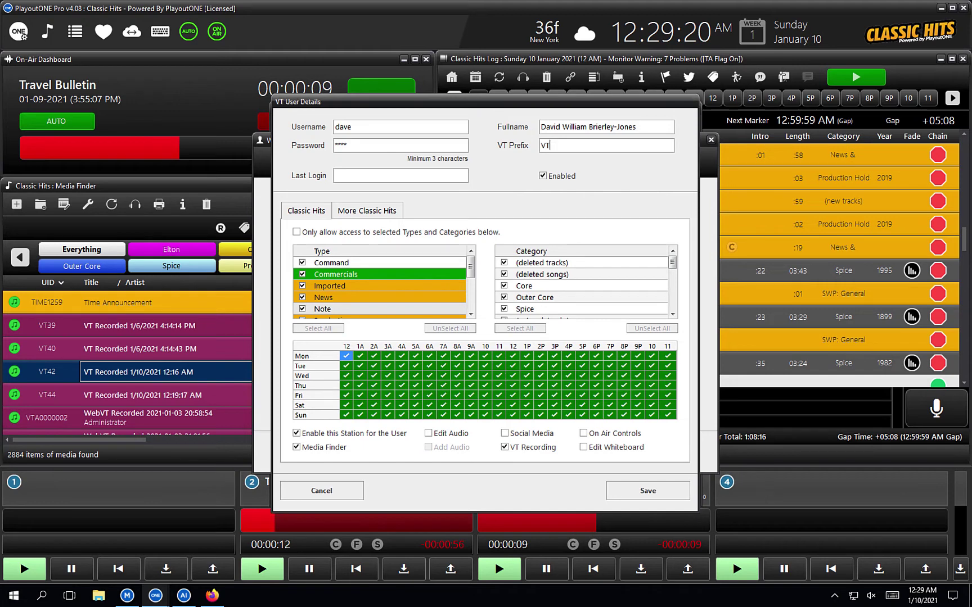
pyautogui.write('D')
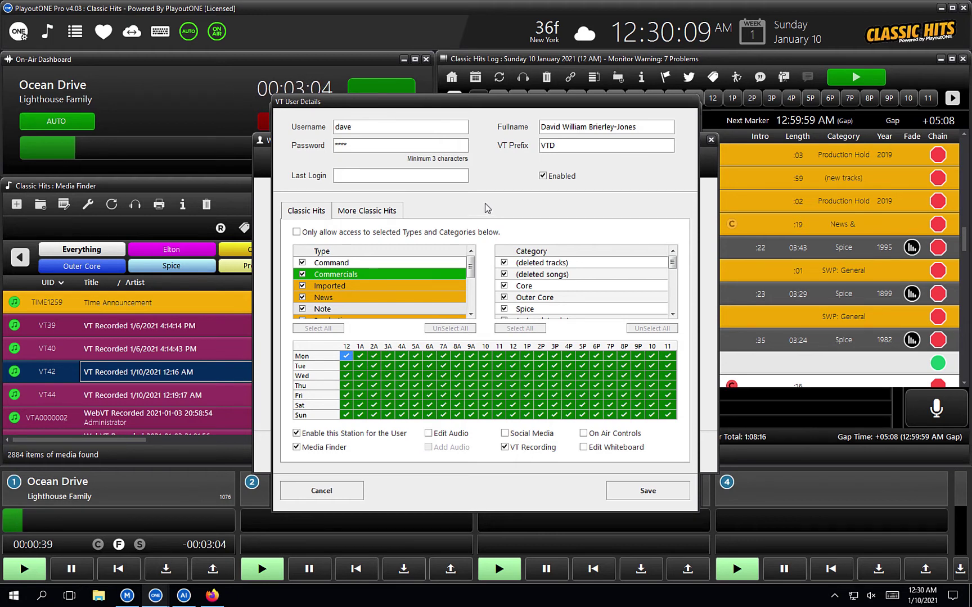
# Step: On Classic Hits, tick Edit Audio, Add Audio, Social Media, On Air Controls and Edit Whiteboard
pyautogui.click(360, 215)
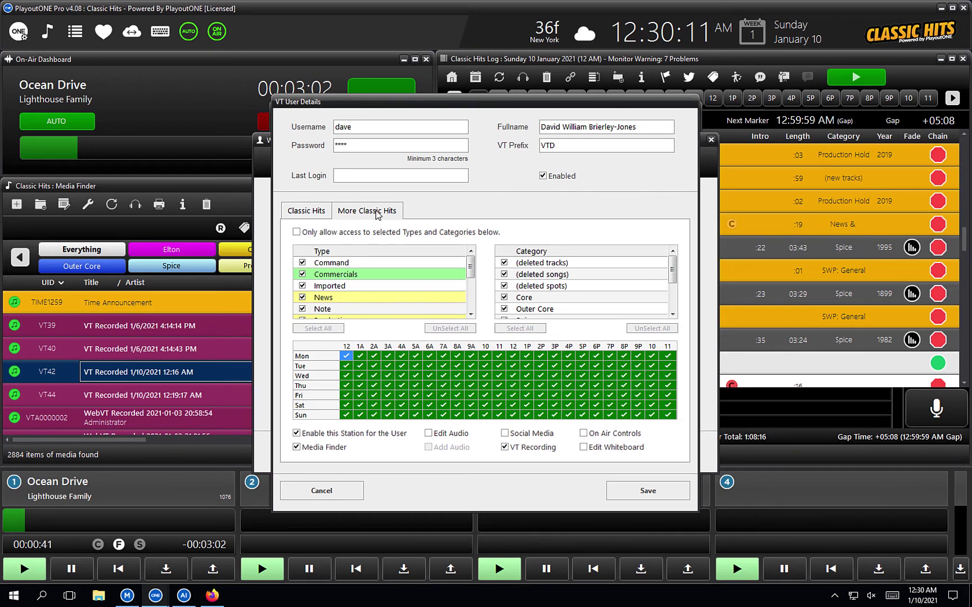
pyautogui.click(308, 215)
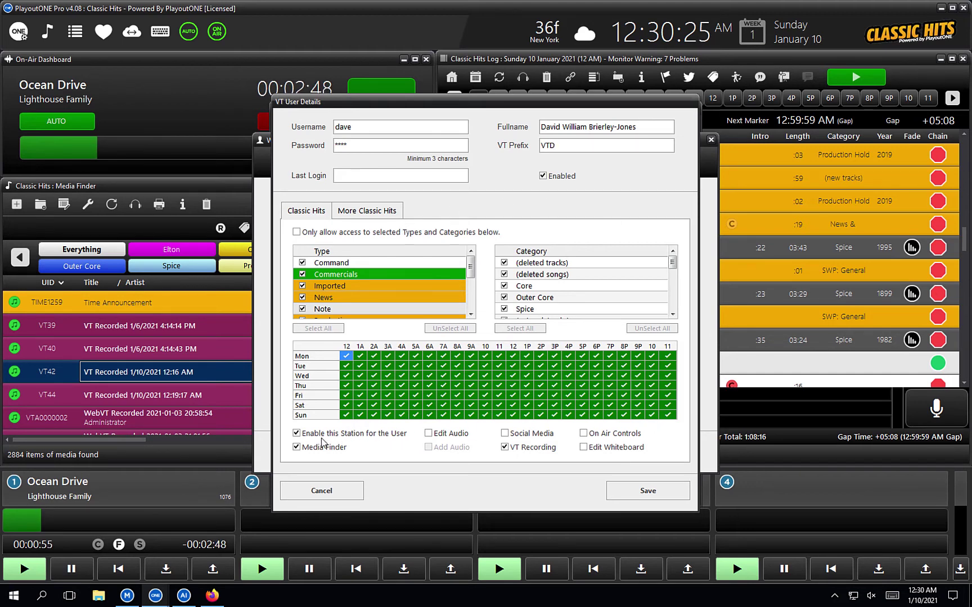
pyautogui.click(352, 435)
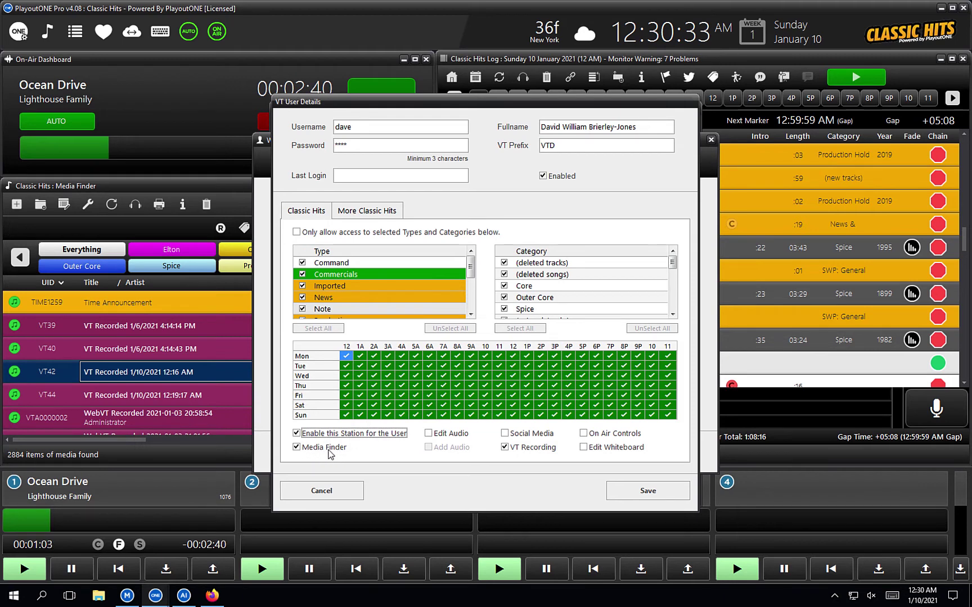
pyautogui.click(436, 434)
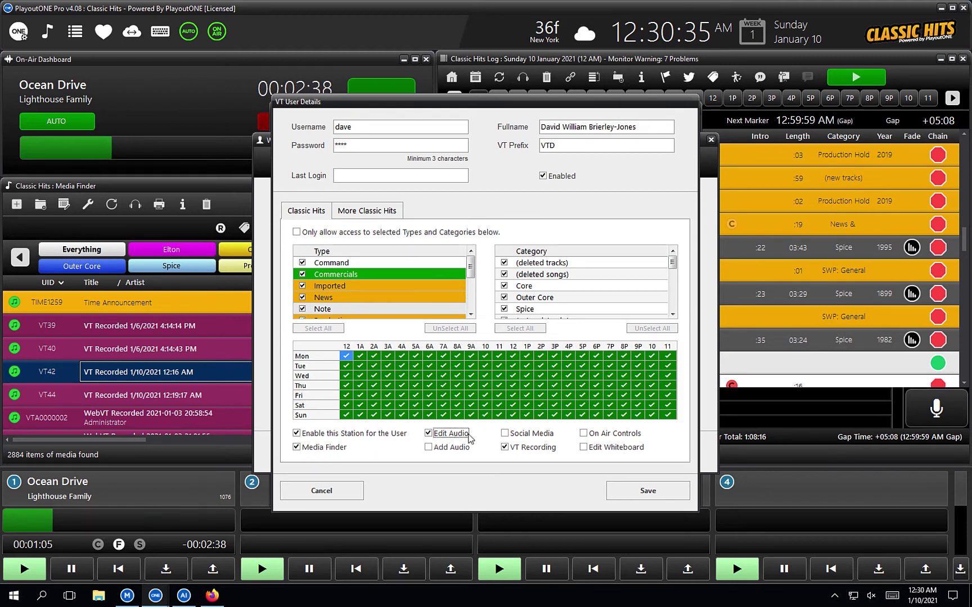
pyautogui.click(441, 448)
pyautogui.click(517, 438)
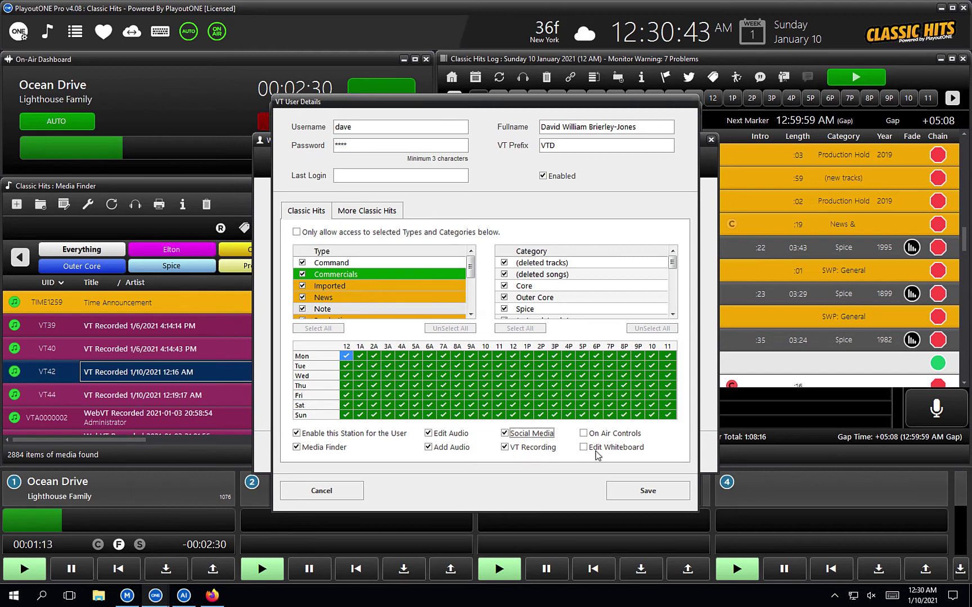
pyautogui.click(588, 438)
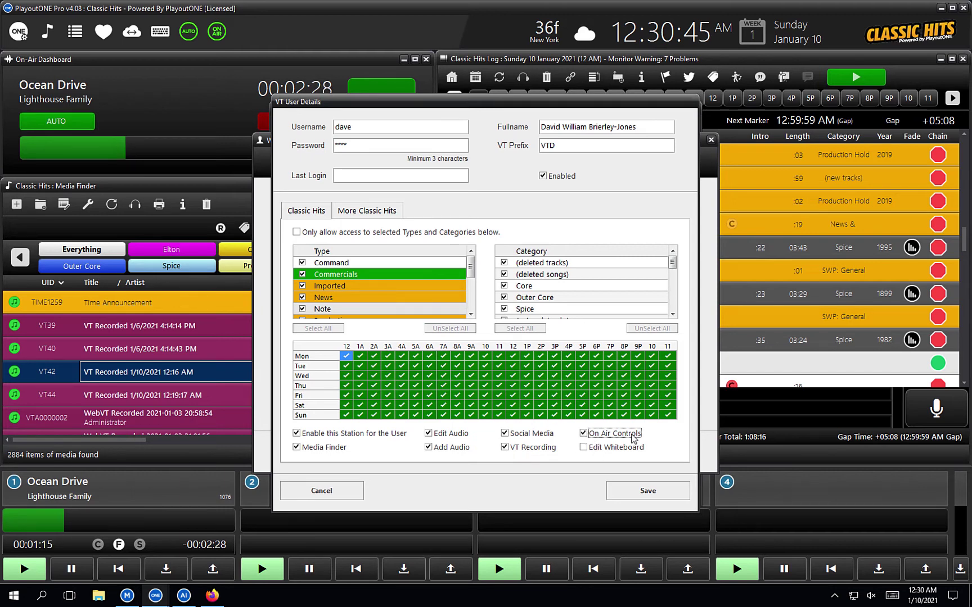
pyautogui.click(593, 453)
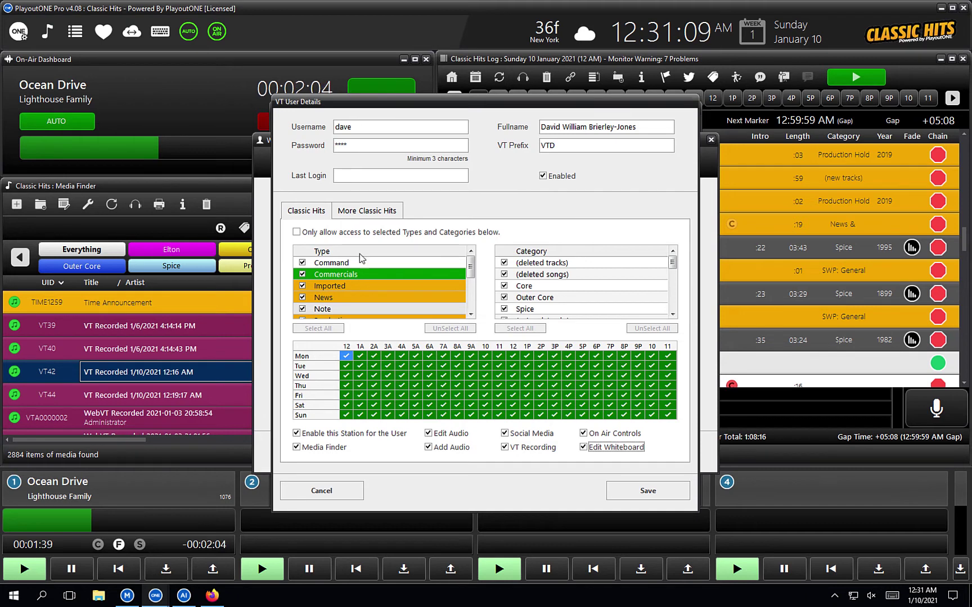
# Step: Limit Classic Hits to selected categories excluding Xmas, and disable More Classic Hits for the user
pyautogui.click(299, 235)
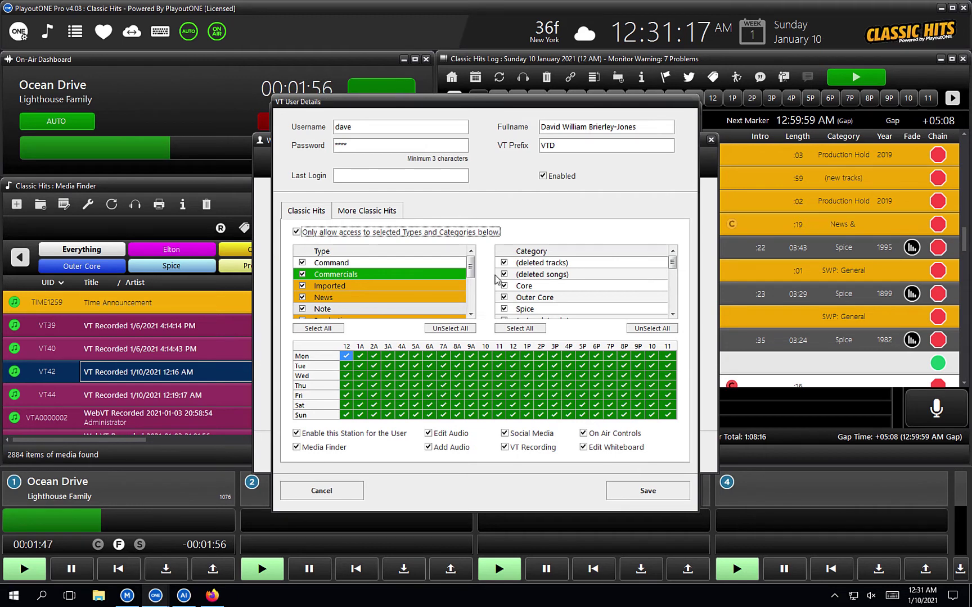
pyautogui.moveTo(675, 269); pyautogui.dragTo(670, 312)
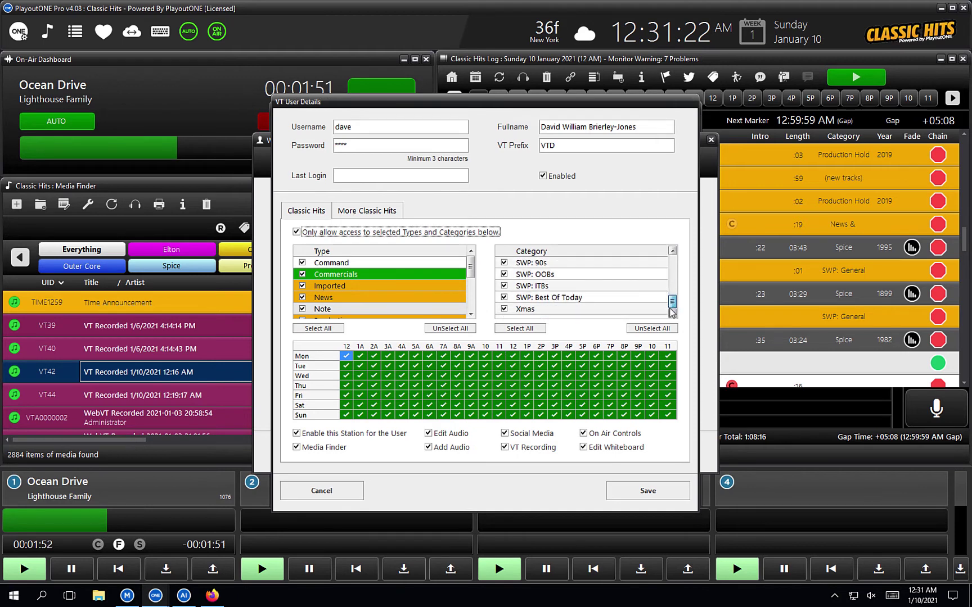
pyautogui.click(504, 311)
pyautogui.click(504, 310)
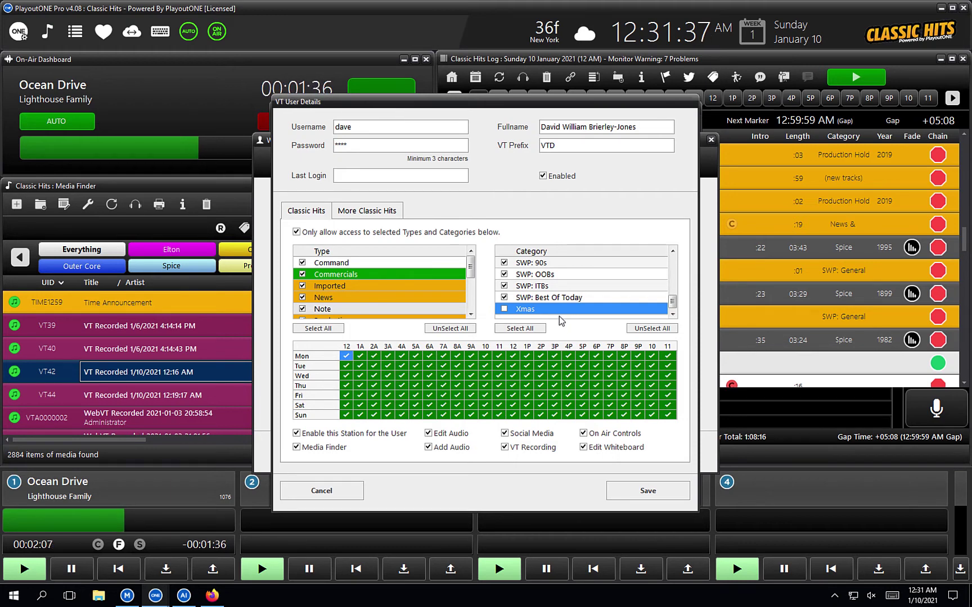
pyautogui.click(374, 214)
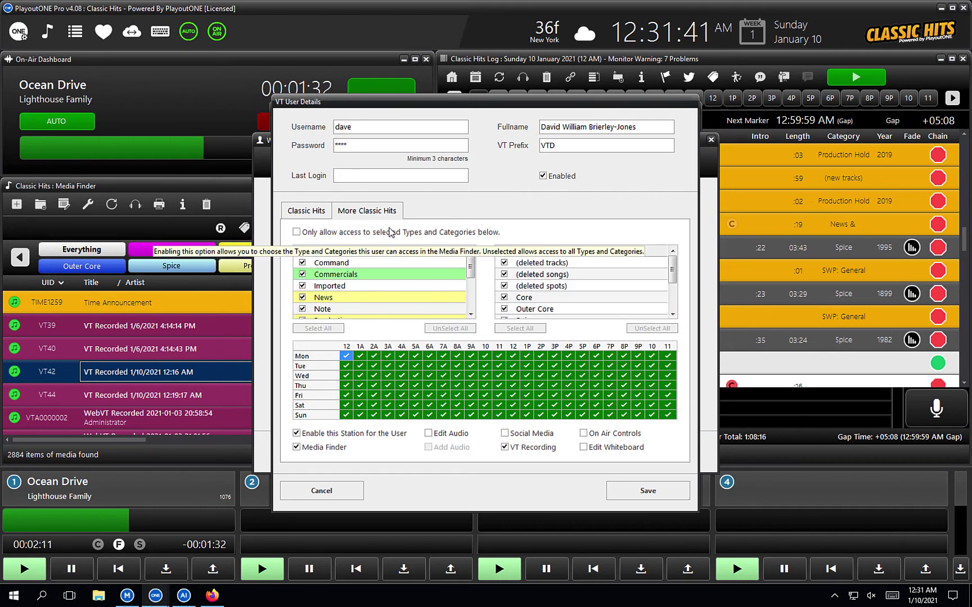
pyautogui.click(314, 438)
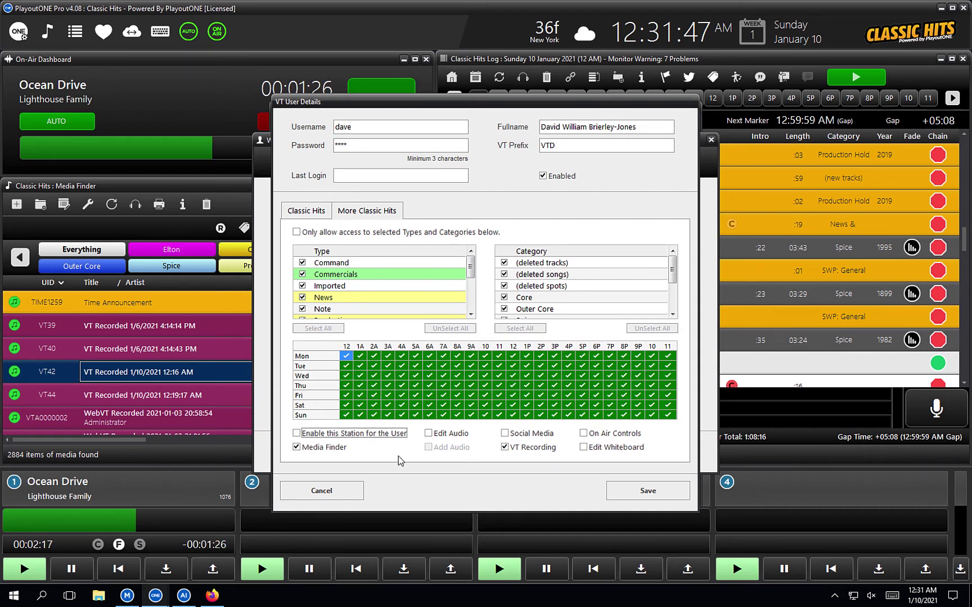
# Step: Save the new user, check its details without changes, then close the WebVT Users list
pyautogui.click(648, 491)
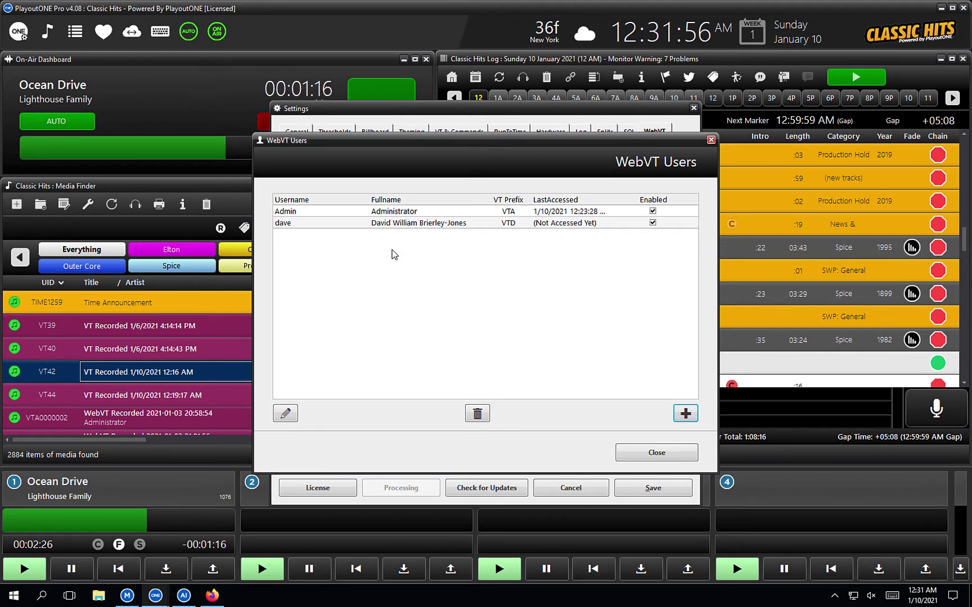
pyautogui.click(442, 226)
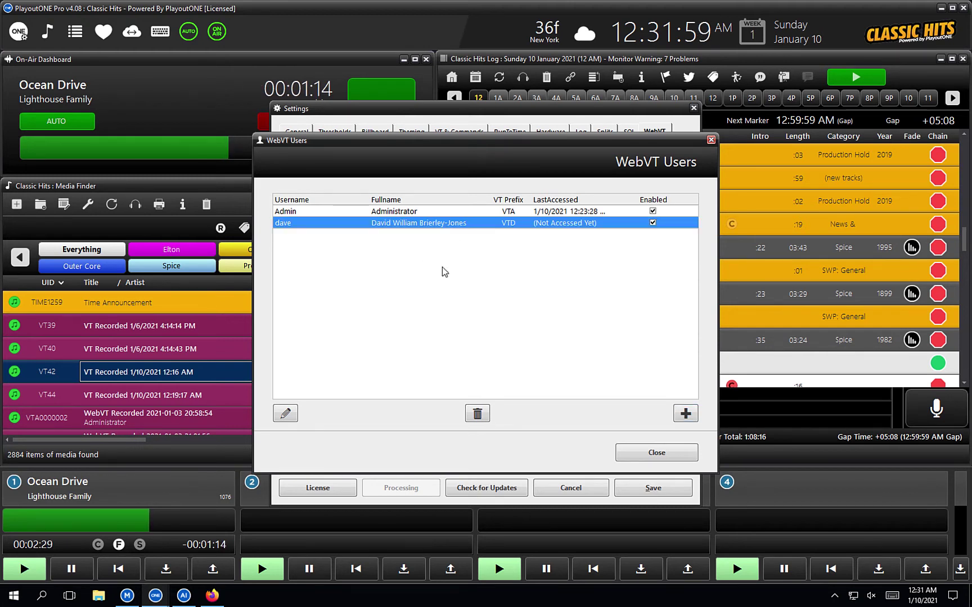
pyautogui.click(288, 415)
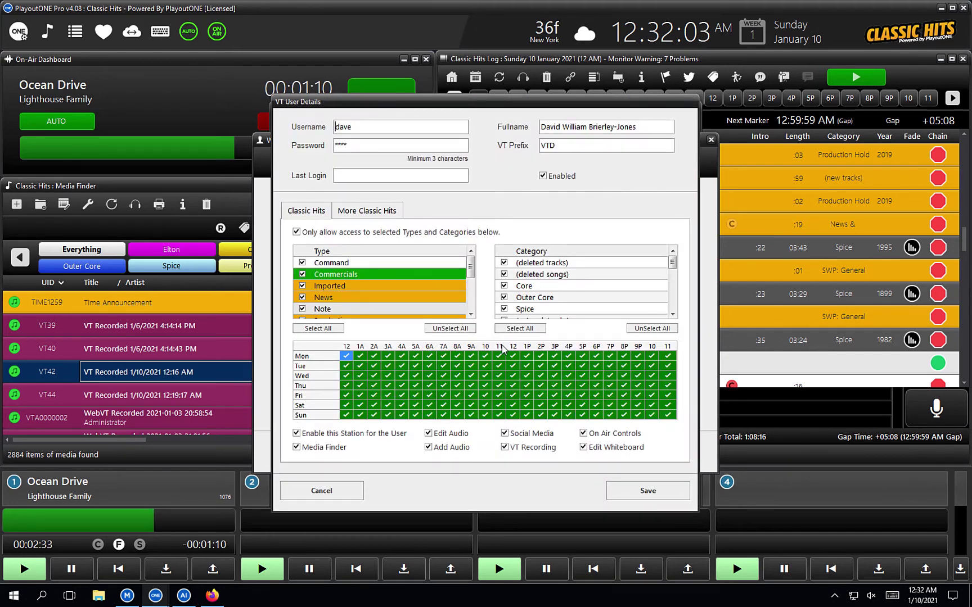
pyautogui.click(343, 487)
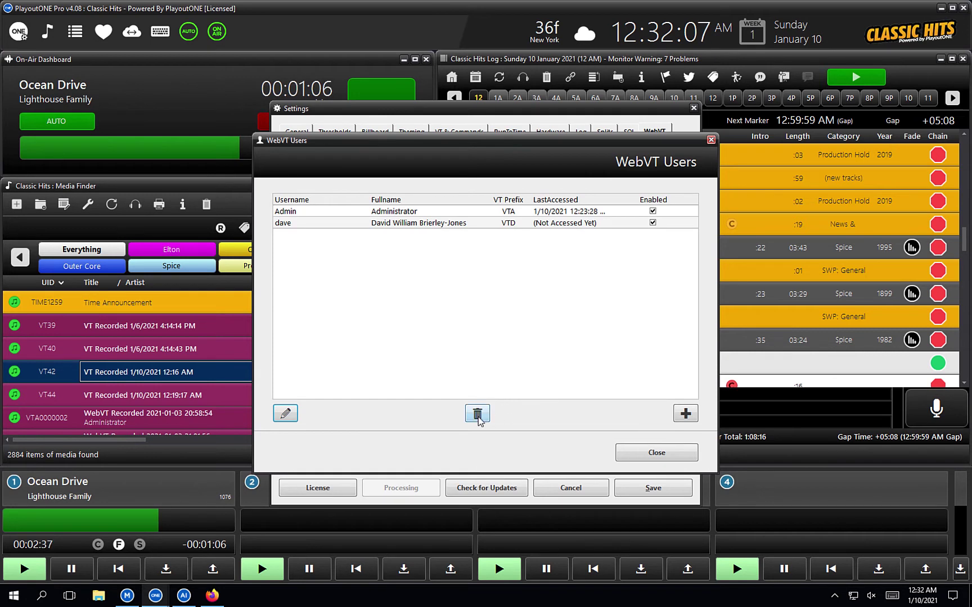
pyautogui.click(498, 225)
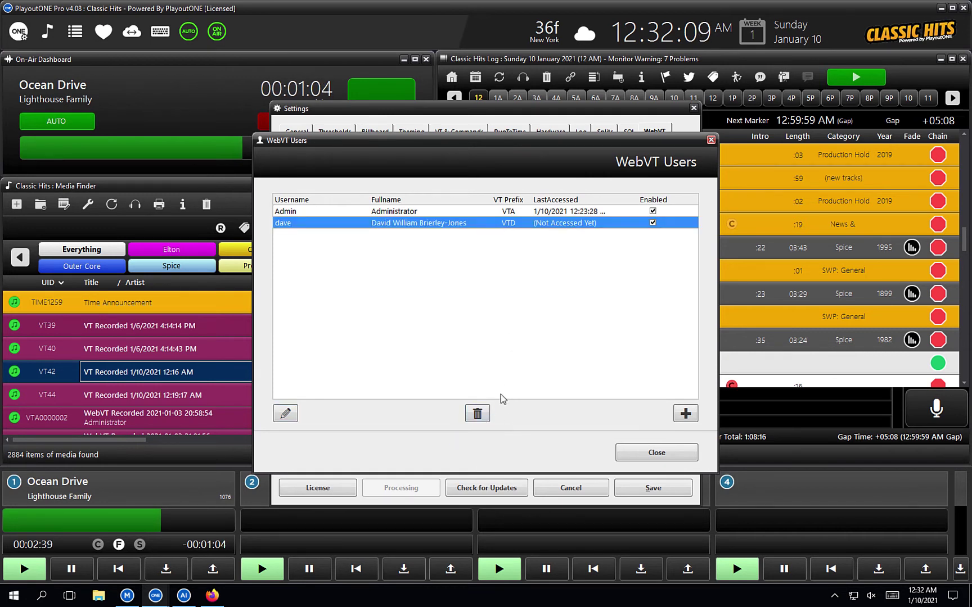
pyautogui.click(637, 455)
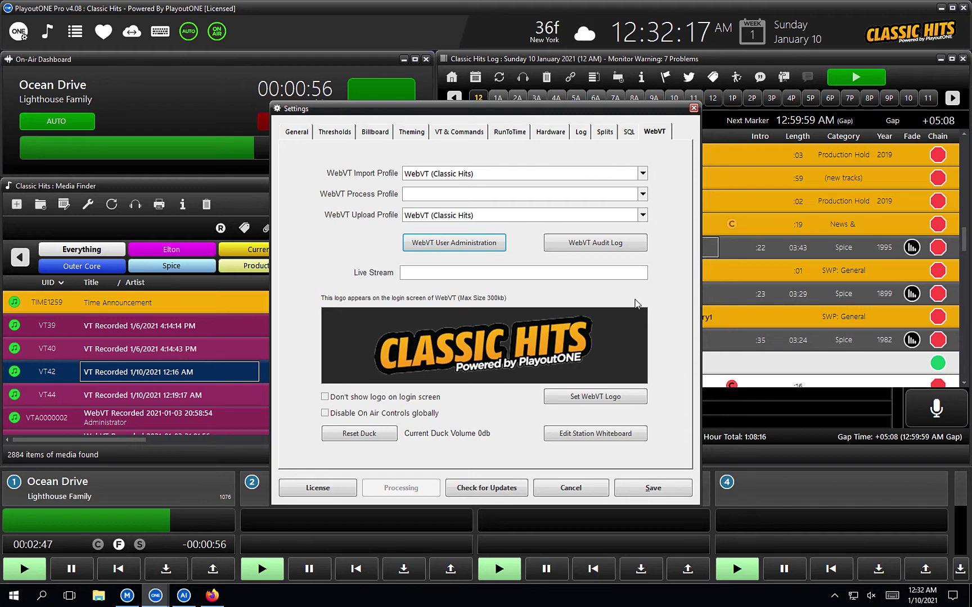
pyautogui.click(596, 243)
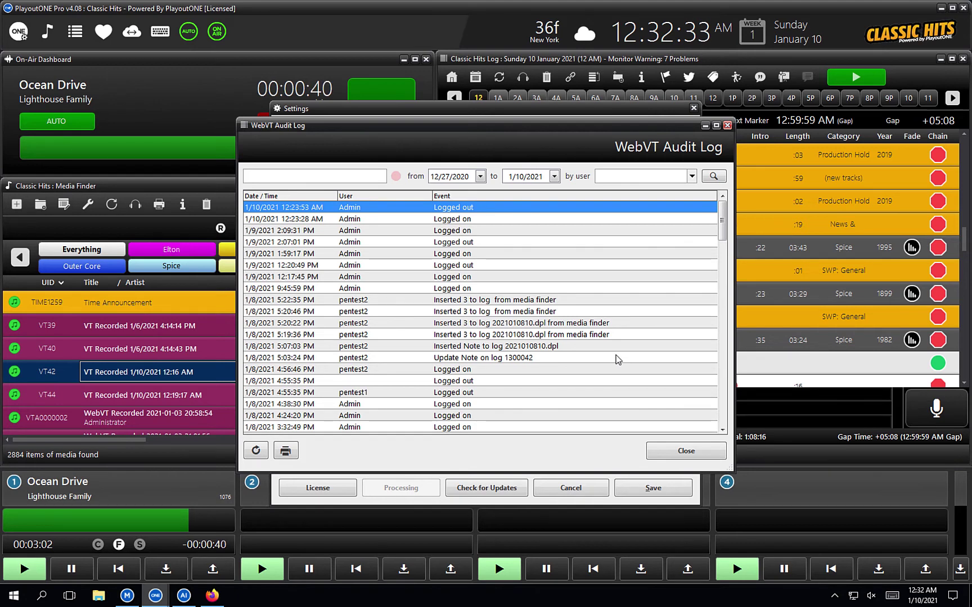
pyautogui.click(680, 452)
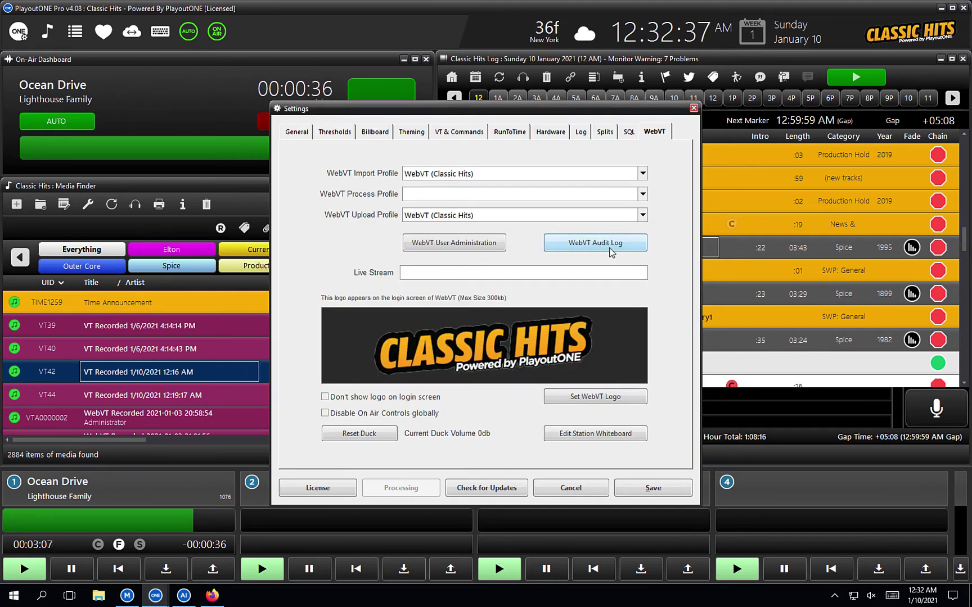
pyautogui.click(507, 277)
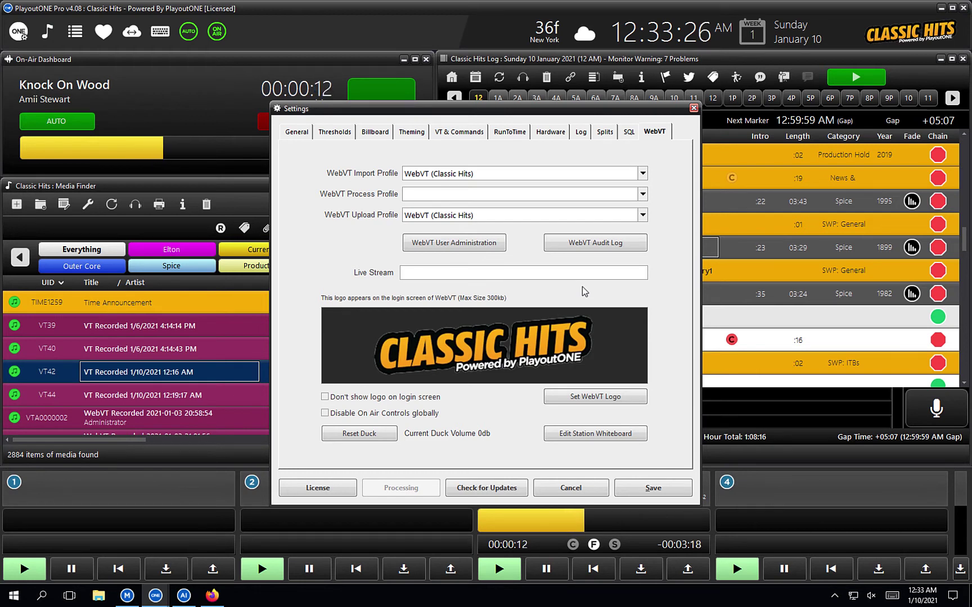
pyautogui.write('htt')
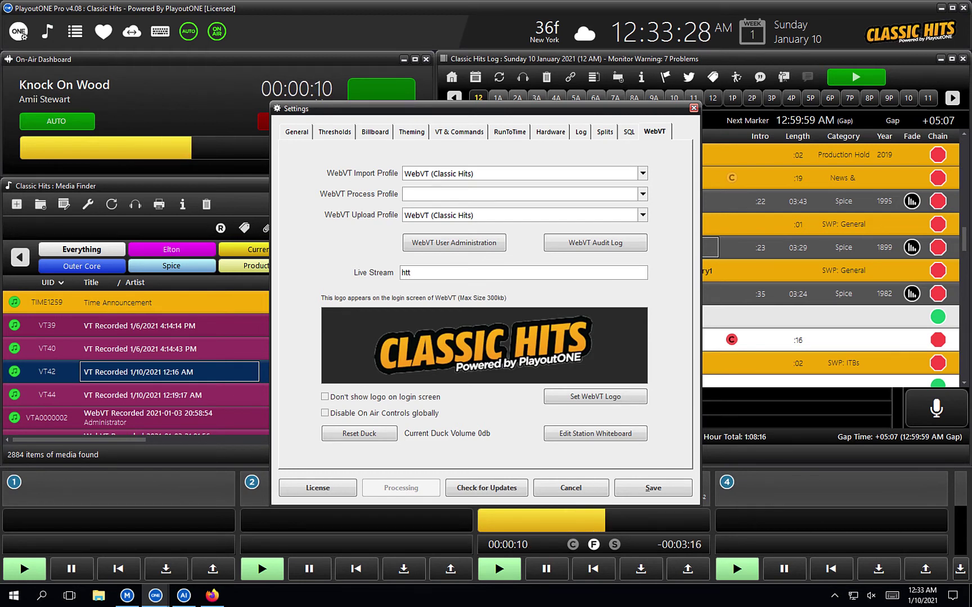
pyautogui.write('p://pl')
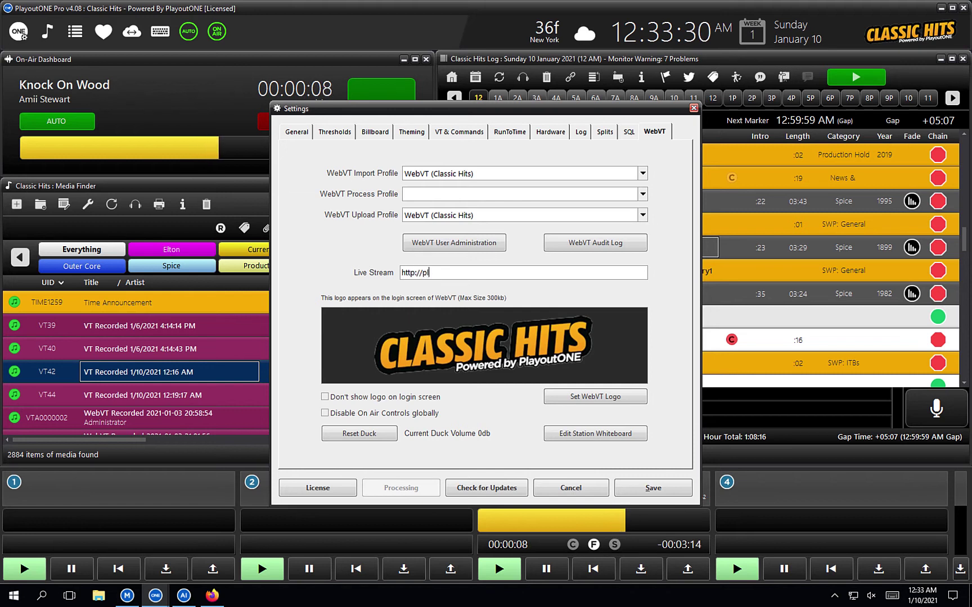
pyautogui.write('ayoutonestreami')
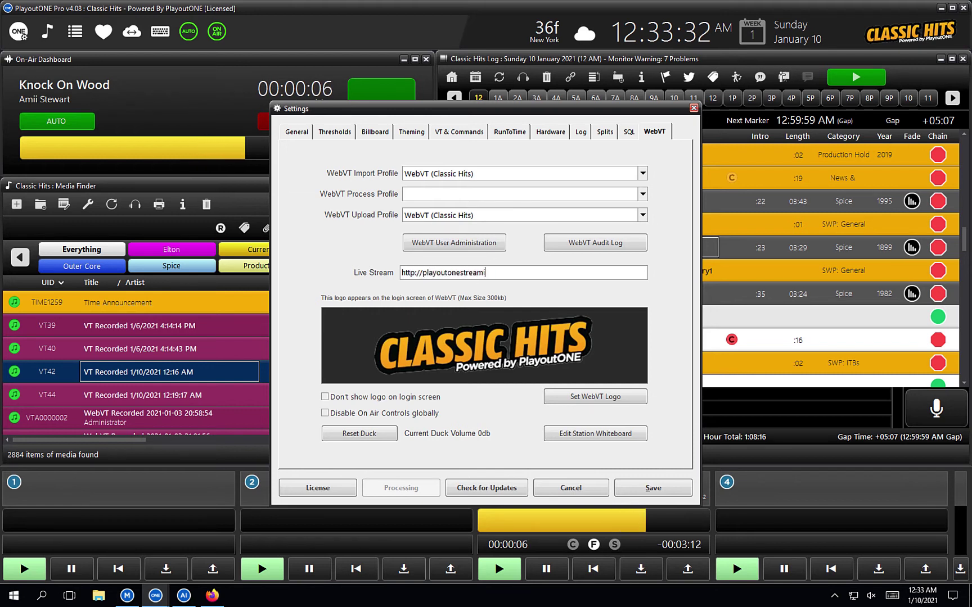
pyautogui.write('ng.com:8000')
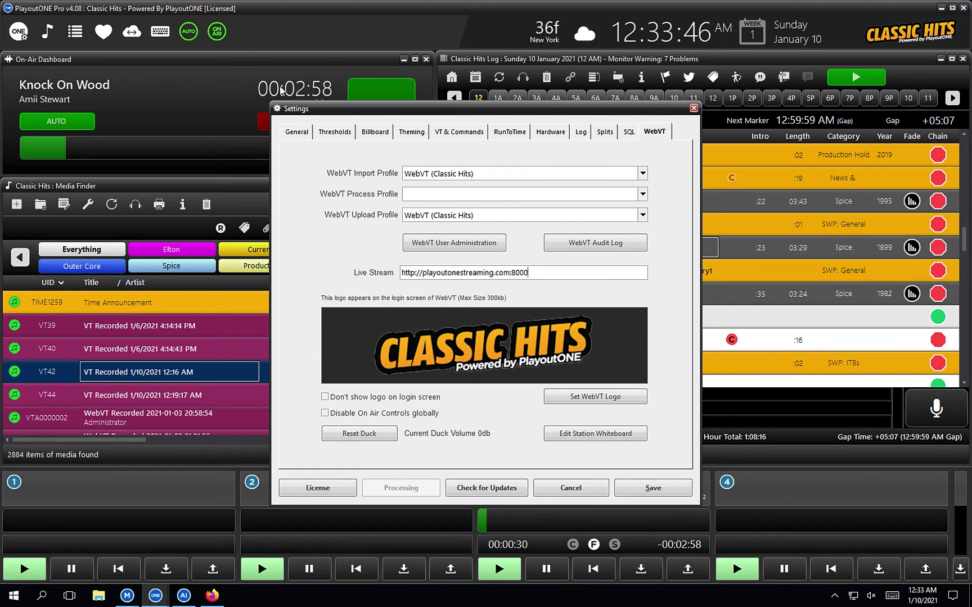
pyautogui.hotkey('ctrl', 'Tab')
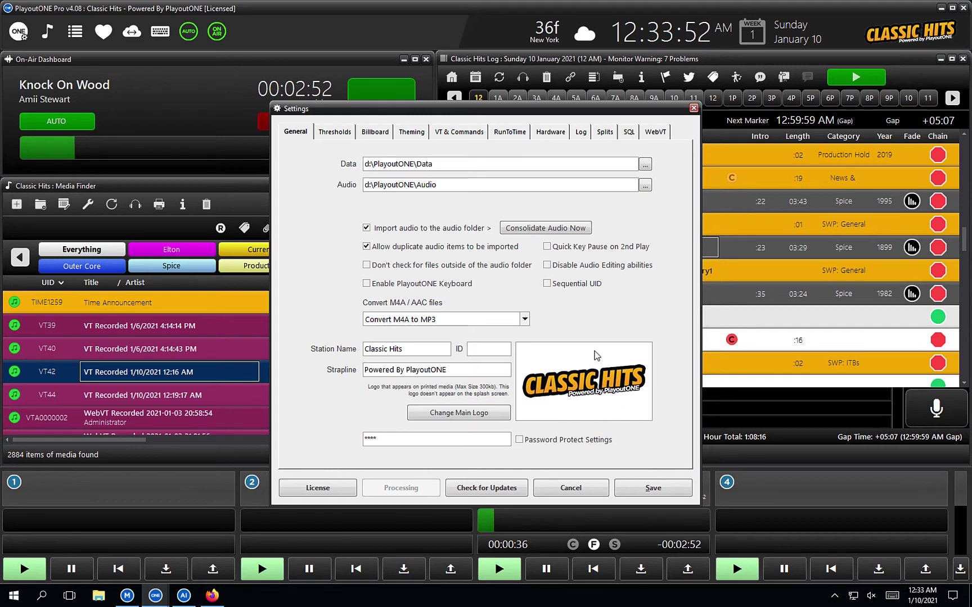
# Step: Change 'Thursday' to 'Sunday' in the station whiteboard title, save it, and save Settings
pyautogui.click(654, 132)
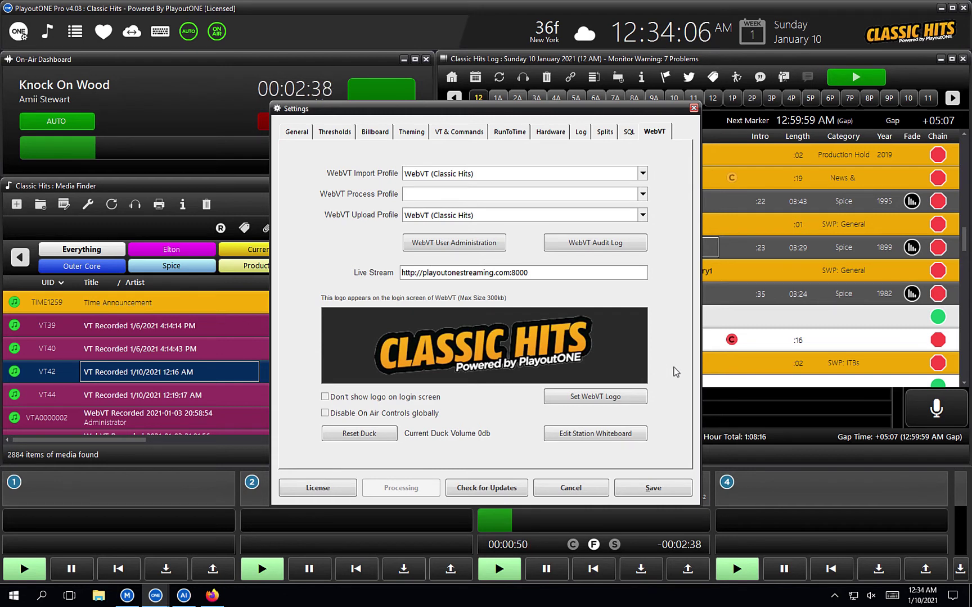
pyautogui.click(631, 438)
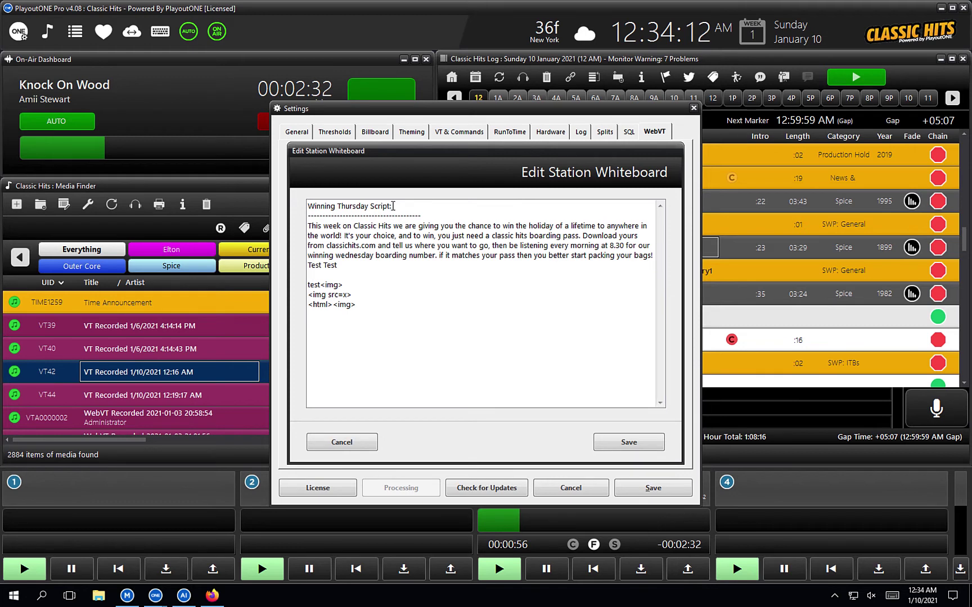
pyautogui.doubleClick(357, 206)
pyautogui.write('Sunday')
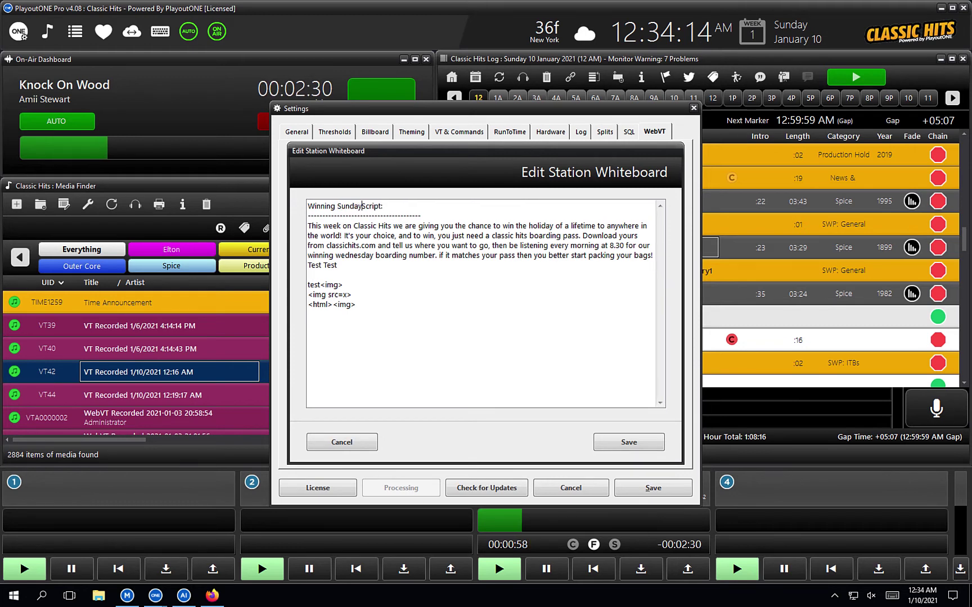
pyautogui.click(615, 447)
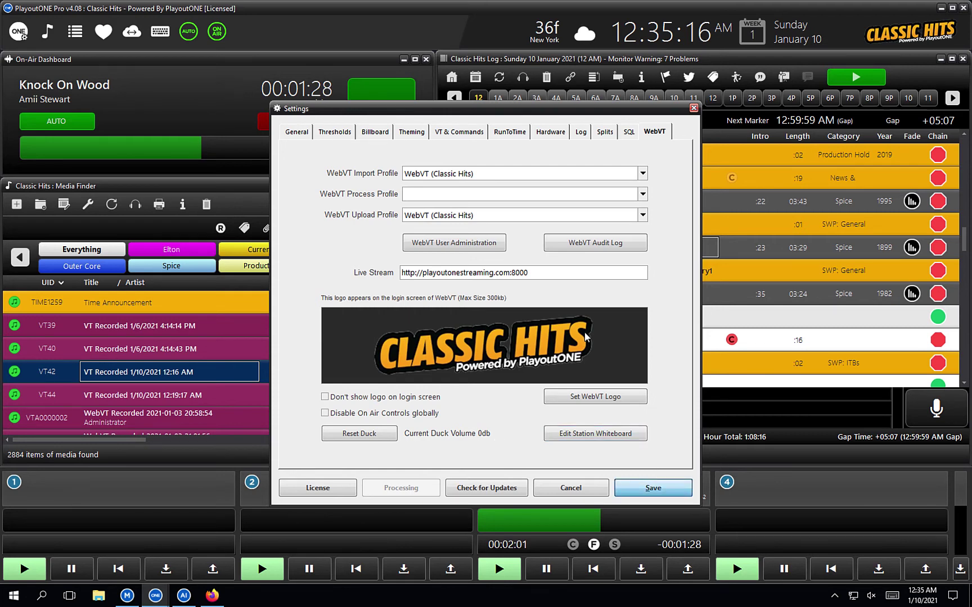
pyautogui.press('Escape')
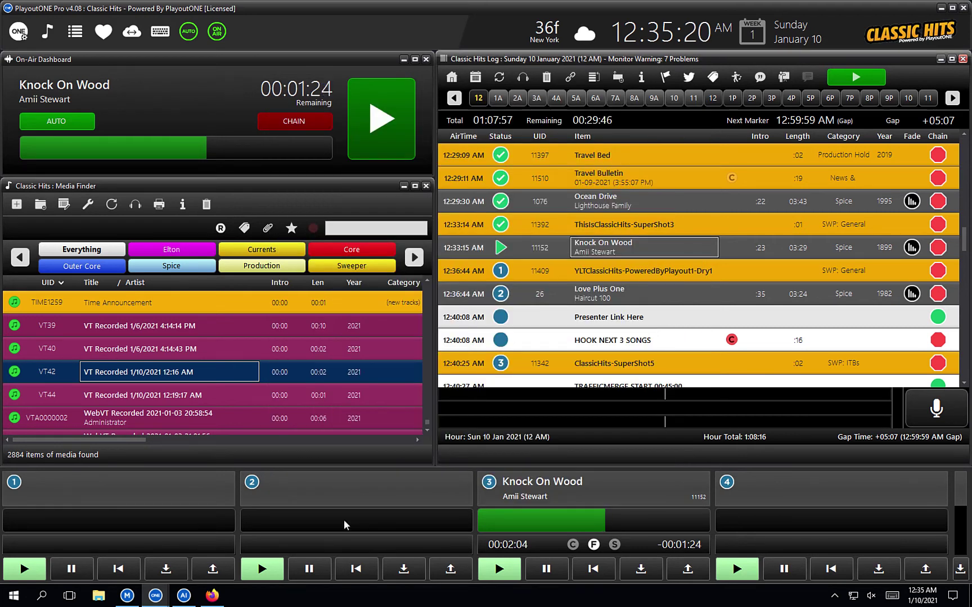
# Step: Log in to WebVT in Firefox and open Settings from the ONE logo menu
pyautogui.click(211, 597)
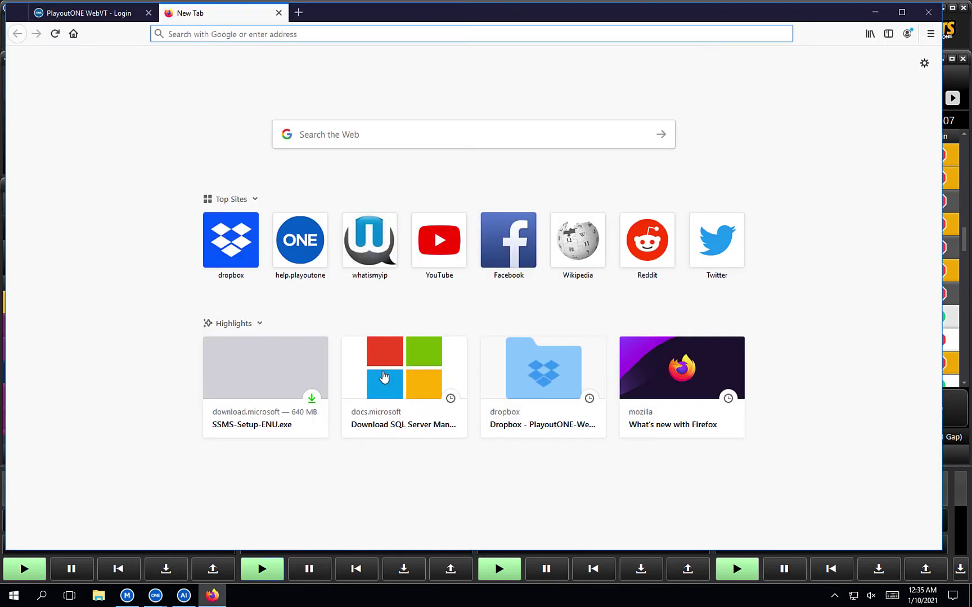
pyautogui.click(99, 16)
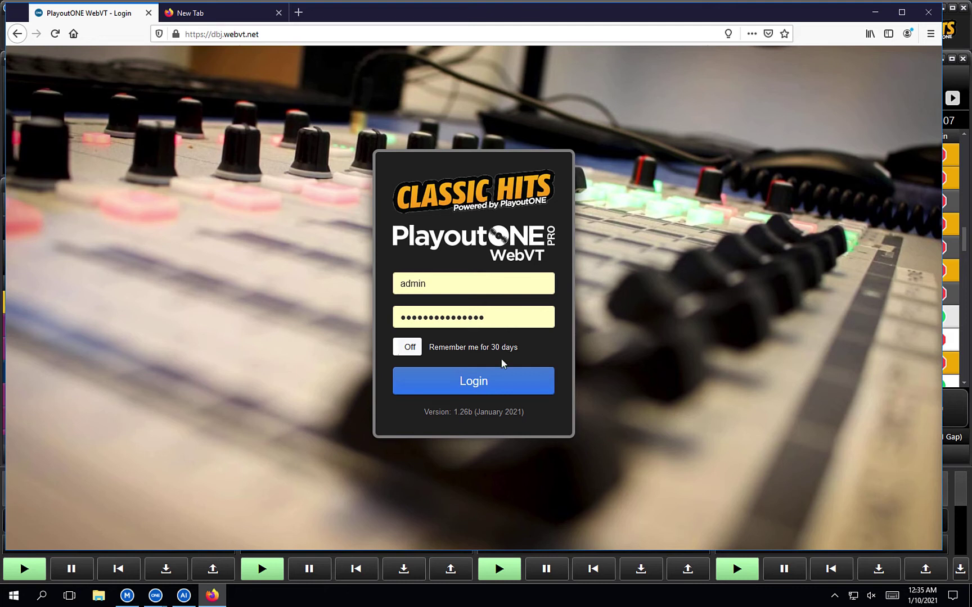
pyautogui.click(488, 385)
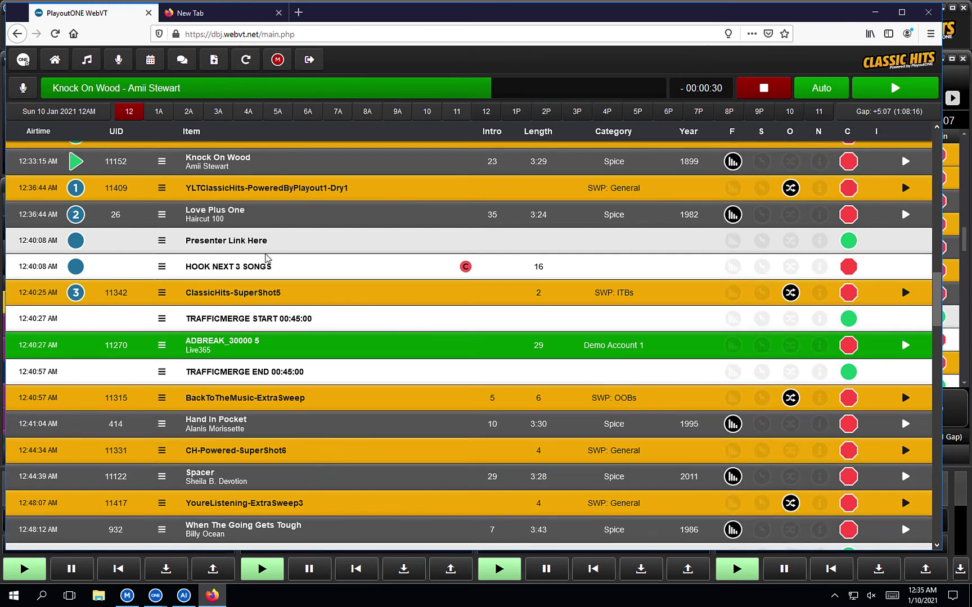
pyautogui.click(24, 61)
pyautogui.click(410, 394)
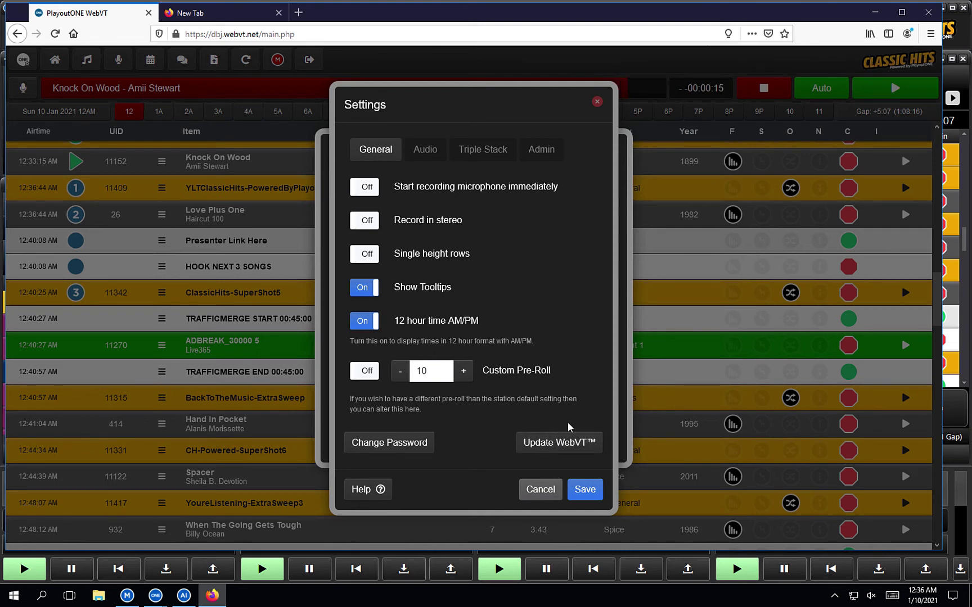
# Step: Switch the Settings dialog to the Admin tab showing the WebVT URL and API key
pyautogui.click(555, 157)
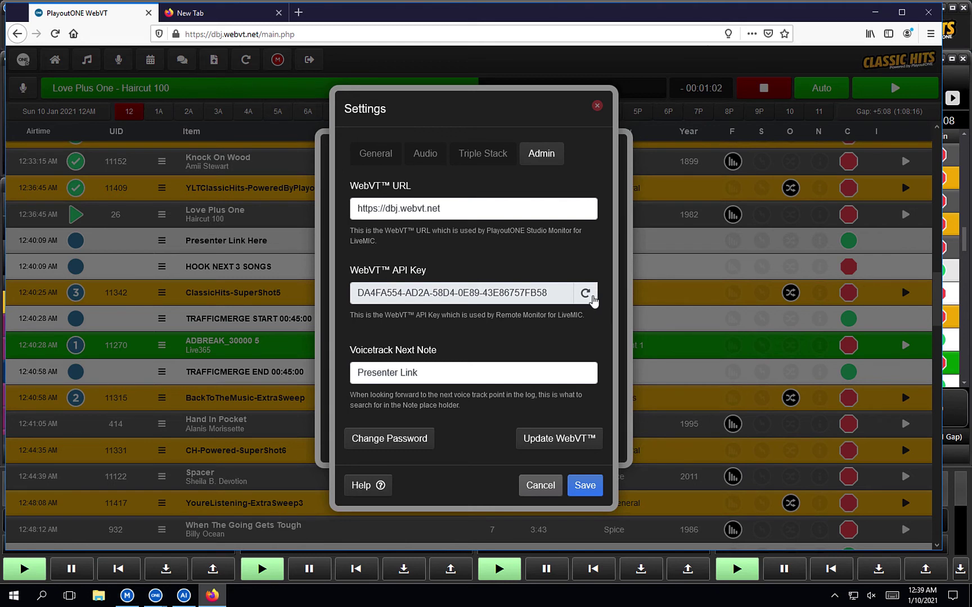
# Step: Regenerate the WebVT API key, cancel Settings and close the menu panel
pyautogui.click(594, 299)
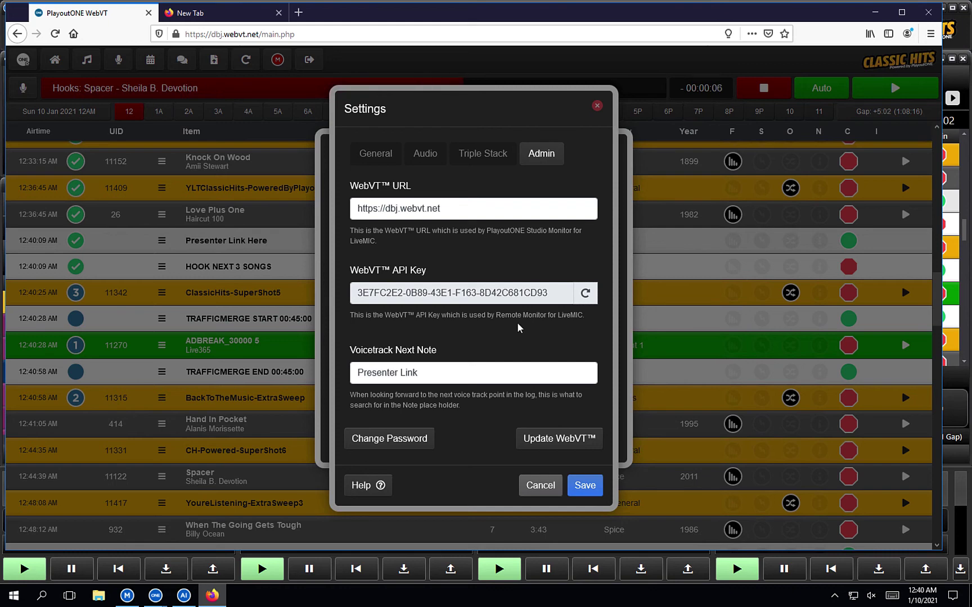
pyautogui.click(540, 487)
pyautogui.click(611, 149)
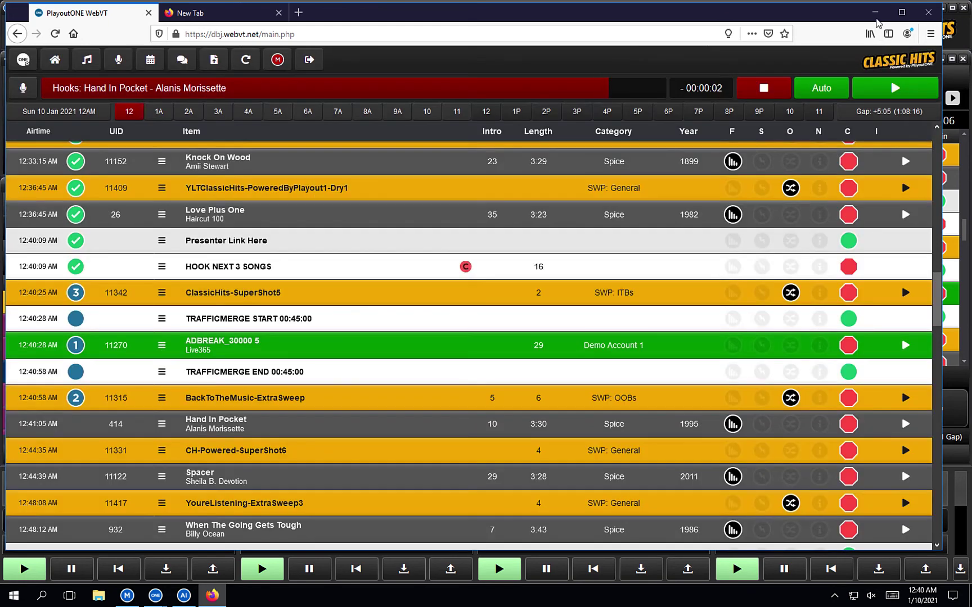
# Step: Minimize Firefox and PlayoutONE Pro, then show the hidden tray icons on the taskbar
pyautogui.click(875, 17)
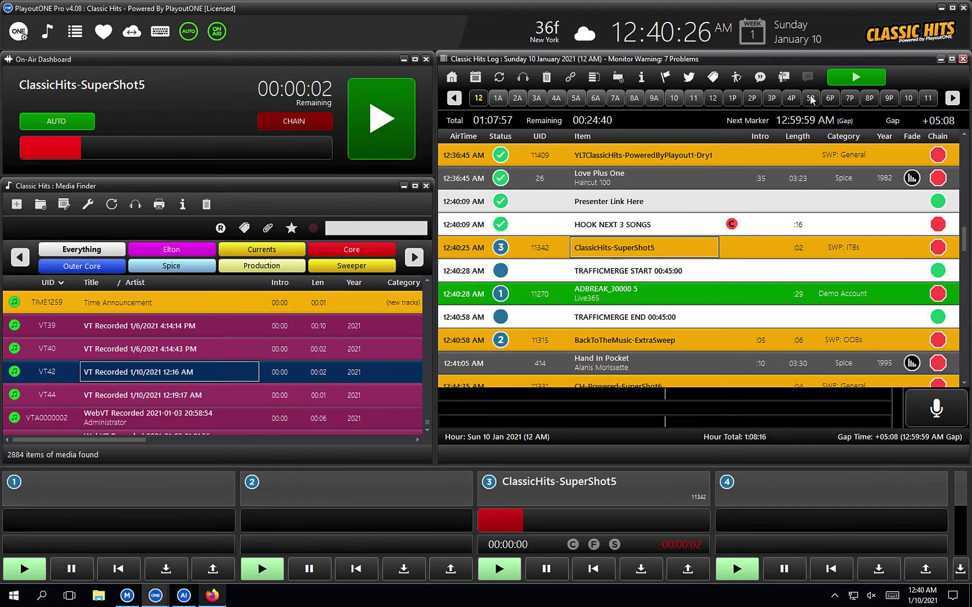
pyautogui.click(940, 8)
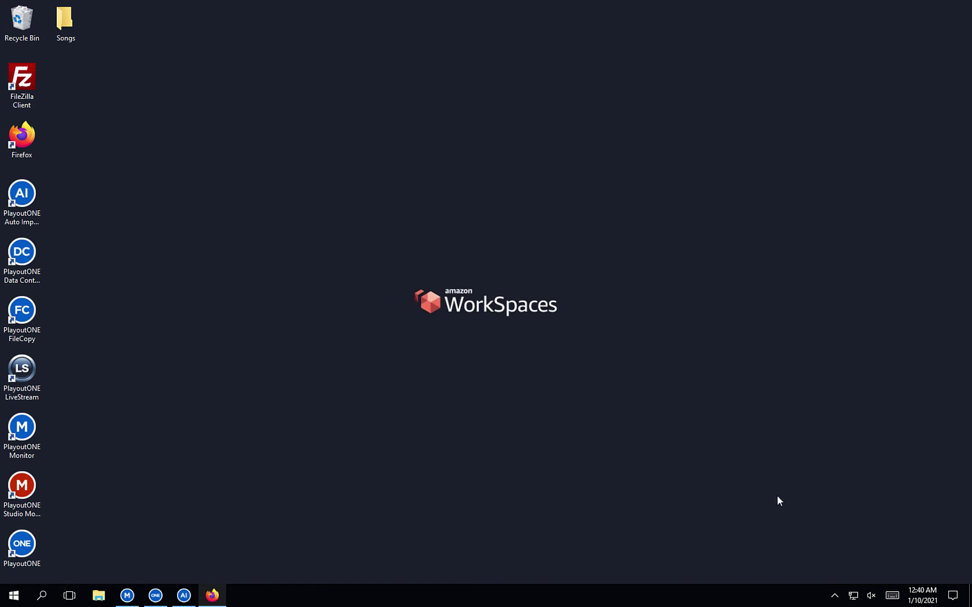
pyautogui.click(835, 596)
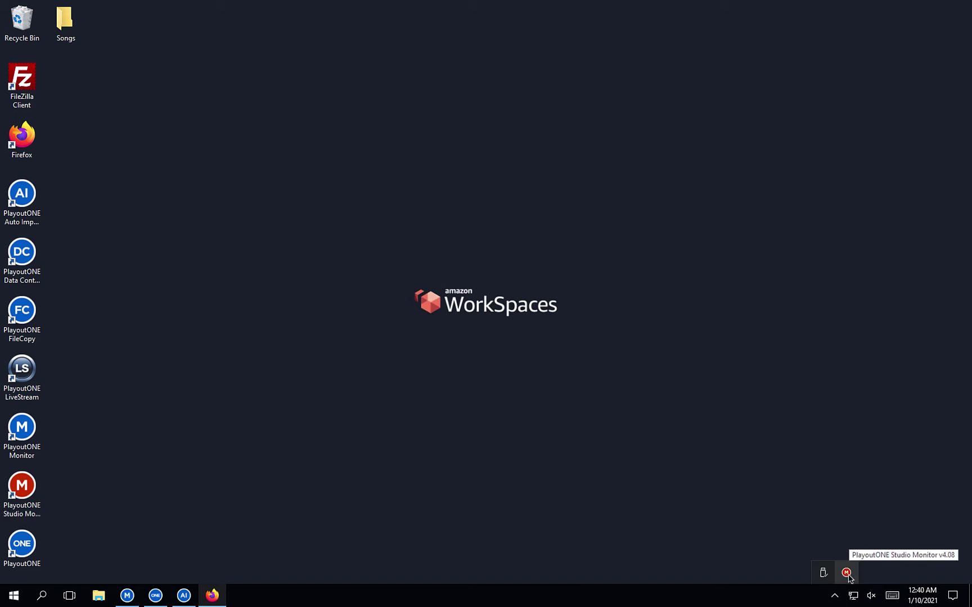
# Step: Stop and relaunch WebVT LiveMIC in Studio Monitor so it reads Ready, then return to PlayoutONE Pro
pyautogui.click(847, 574)
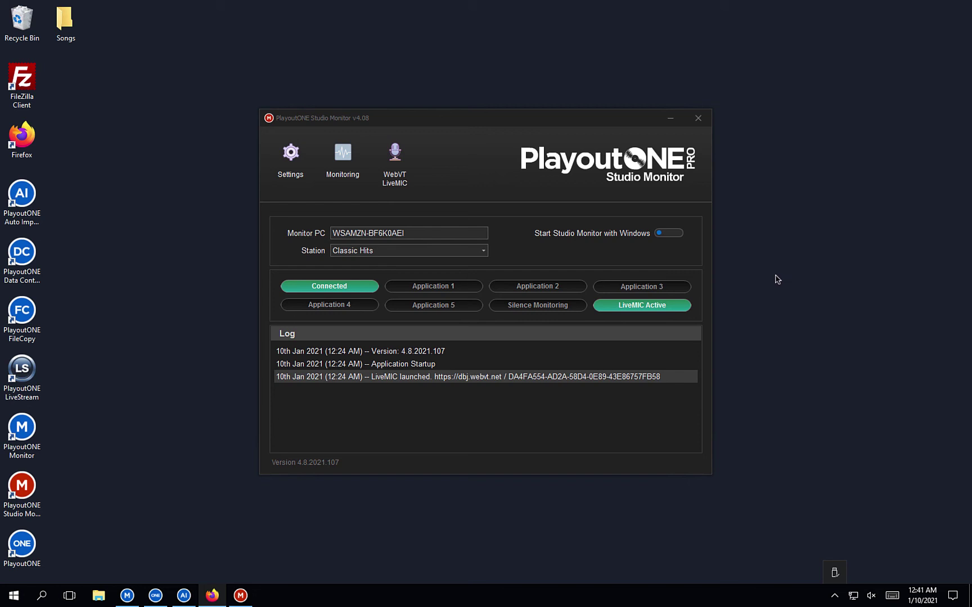
pyautogui.click(406, 164)
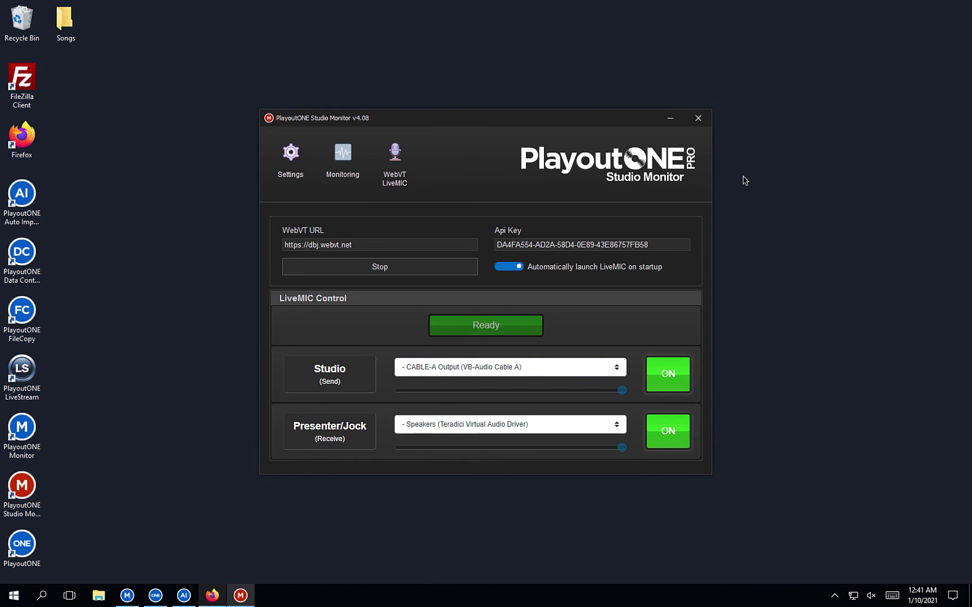
pyautogui.click(439, 271)
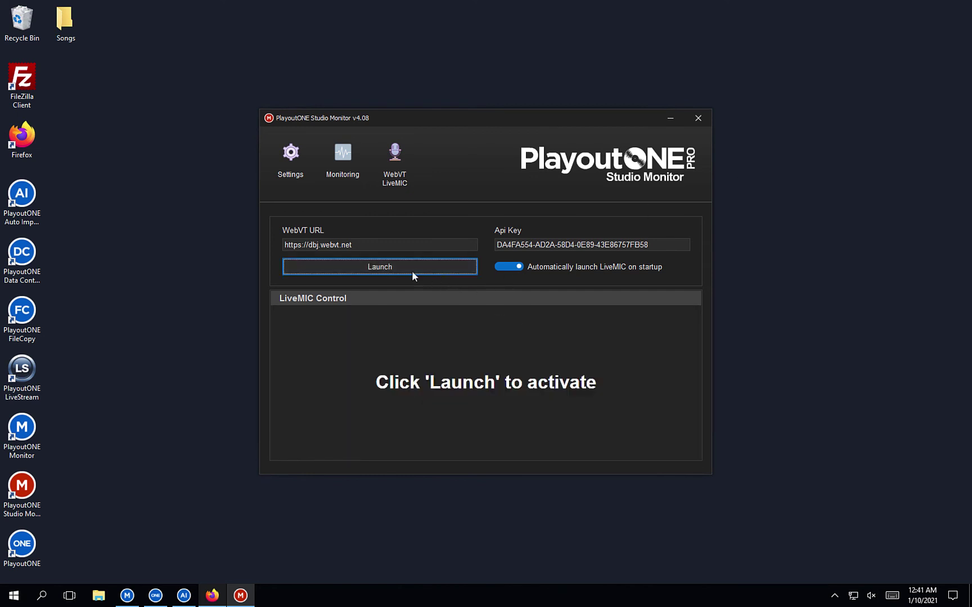
pyautogui.click(388, 266)
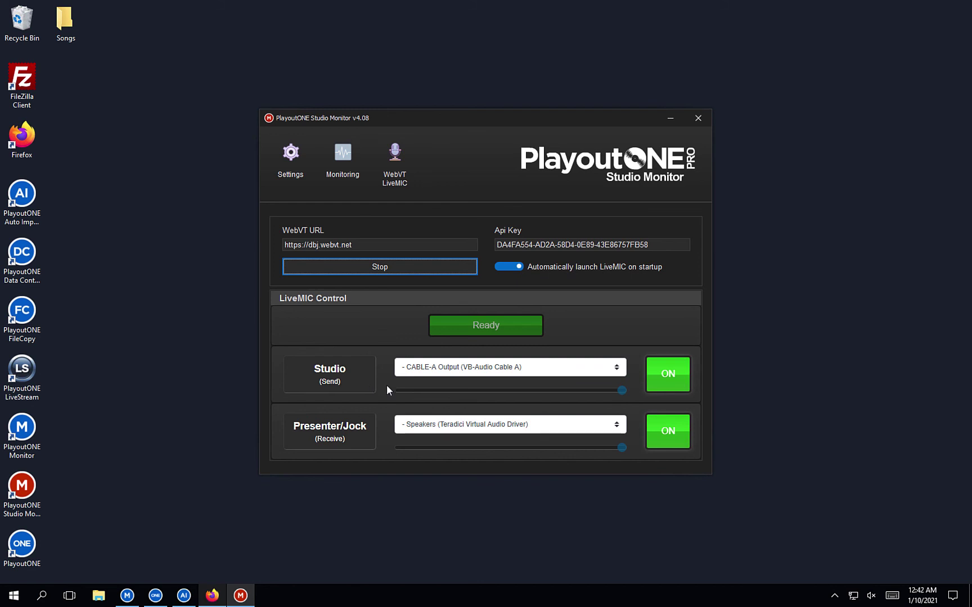
pyautogui.click(158, 597)
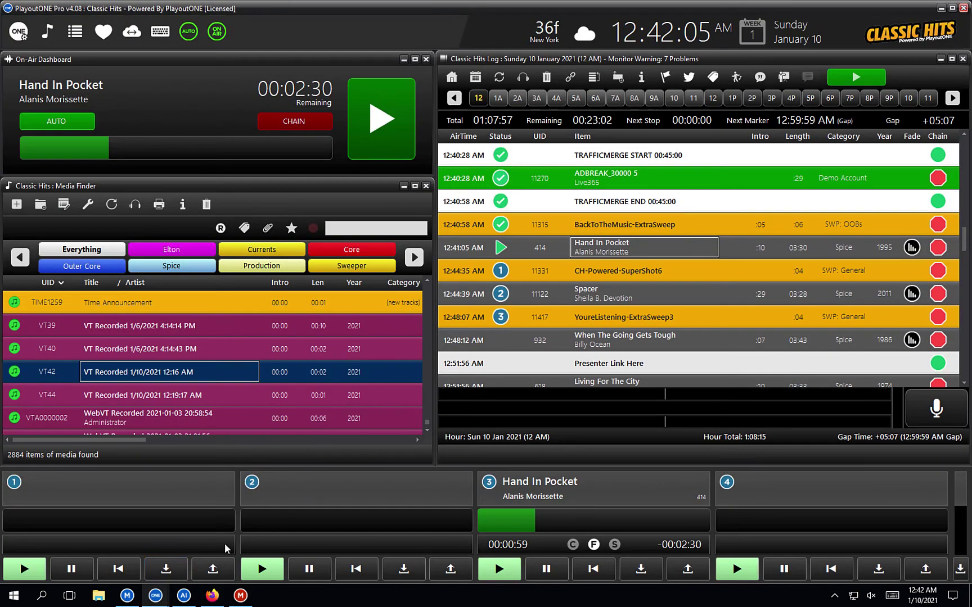
# Step: Check the WebVT LiveMIC device on the Settings Hardware tab, cancel without changes, and minimize Pro
pyautogui.click(23, 38)
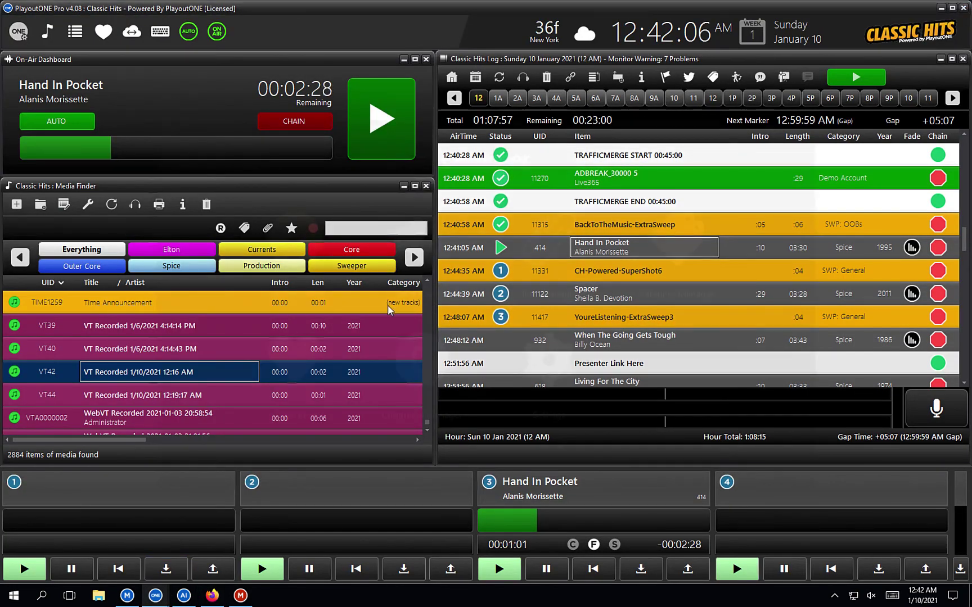
pyautogui.click(546, 378)
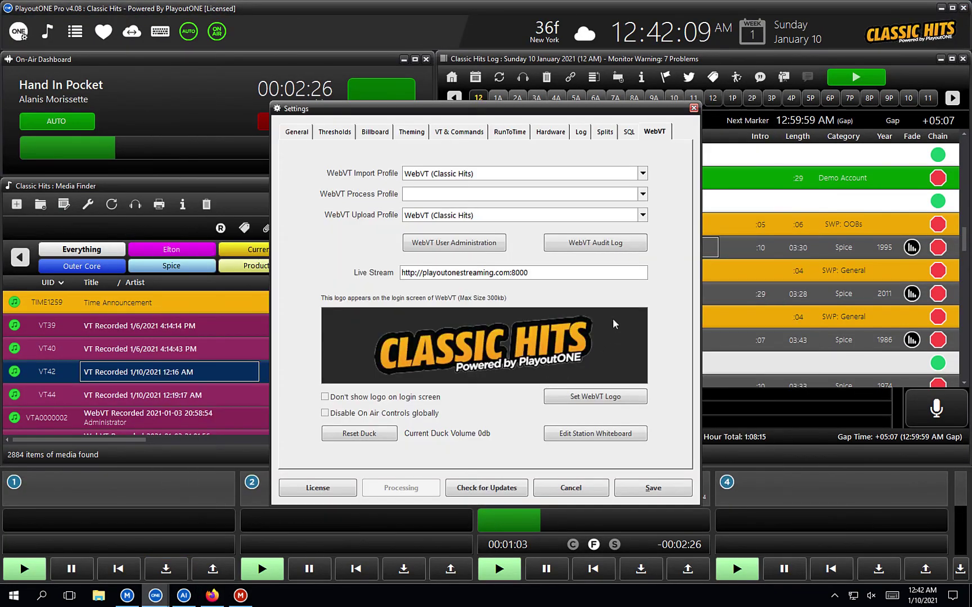
pyautogui.click(551, 132)
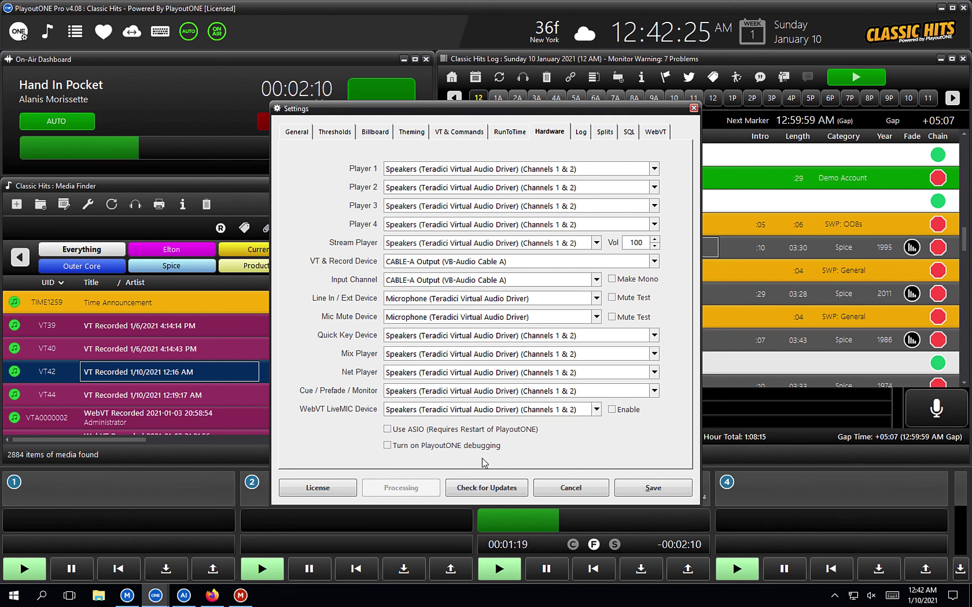
pyautogui.click(555, 486)
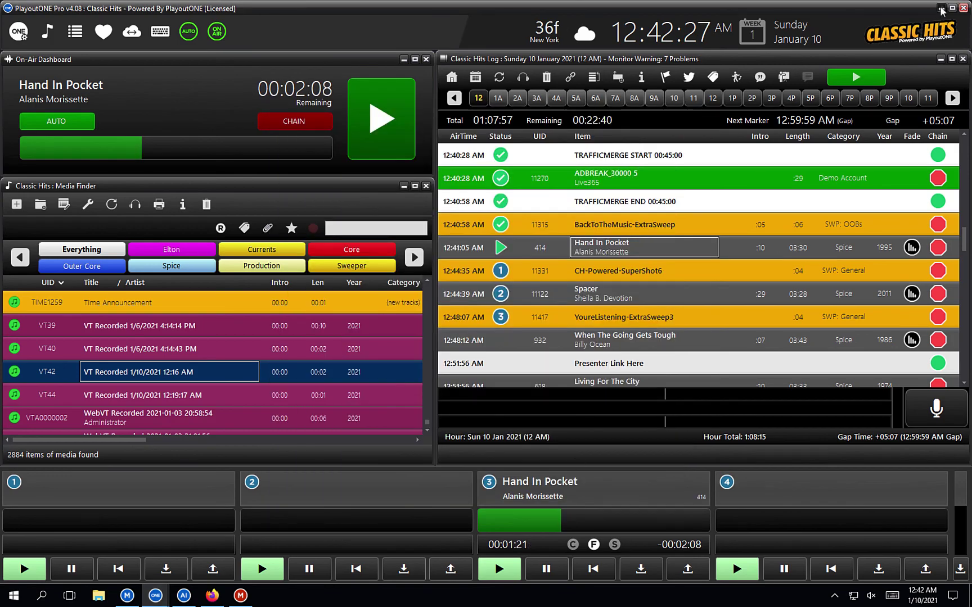
pyautogui.click(940, 8)
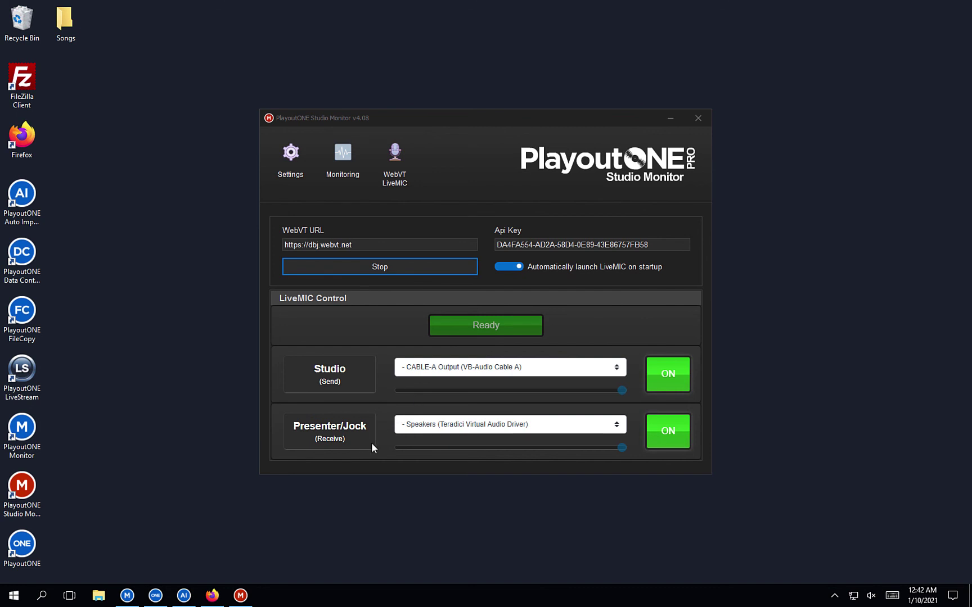
# Step: Set the Presenter/Jock audio device to CABLE-B Input after briefly selecting CABLE-A Input
pyautogui.click(471, 422)
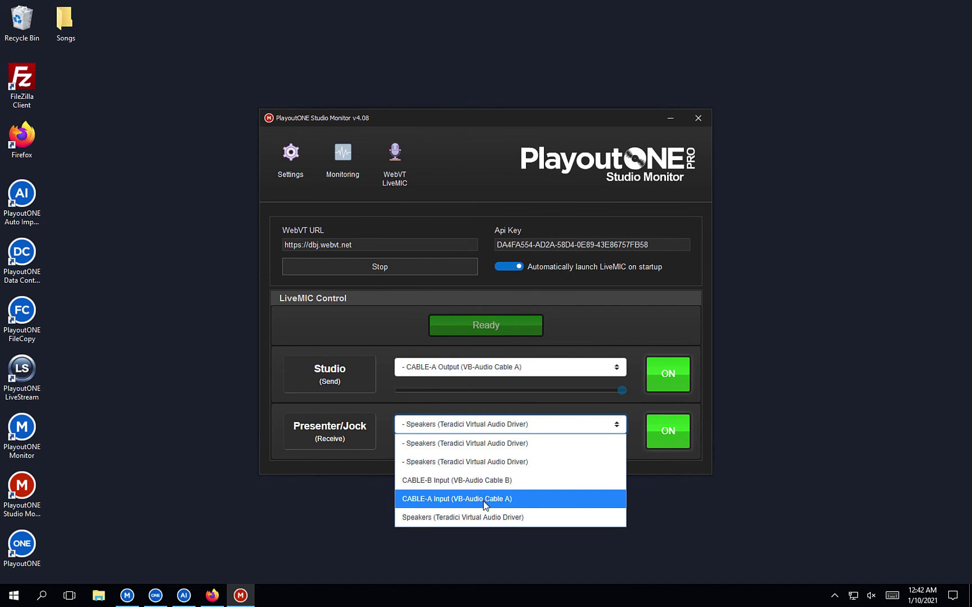
pyautogui.click(486, 505)
pyautogui.click(497, 429)
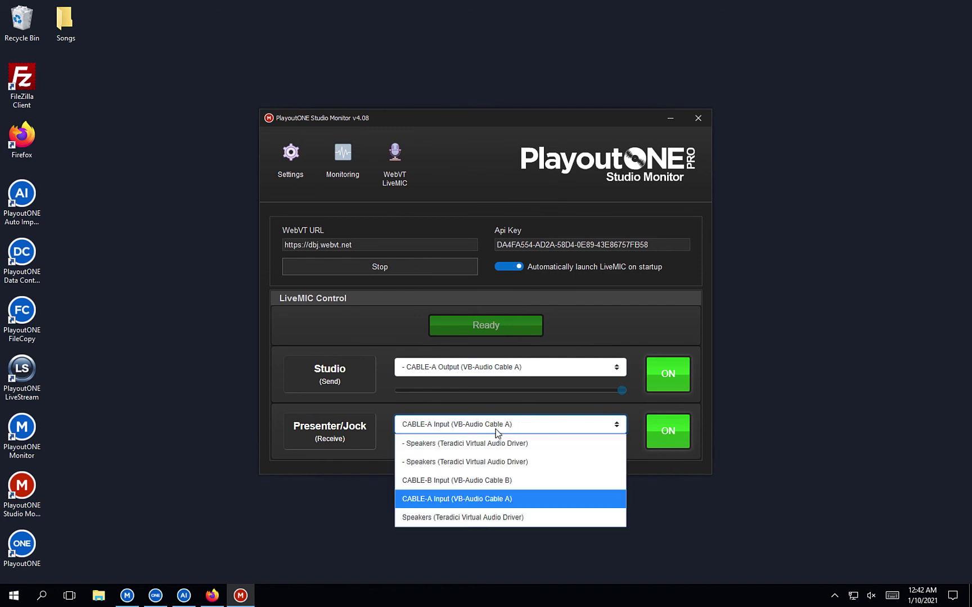
pyautogui.click(487, 479)
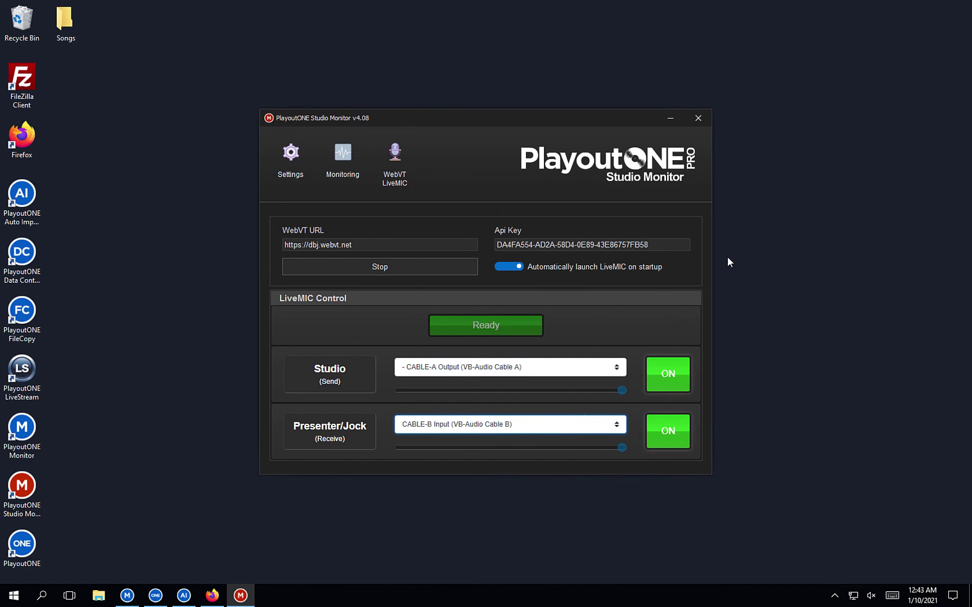
# Step: Hide Studio Monitor, close PlayoutONE Pro, and reopen Studio Monitor from its tray icon
pyautogui.click(669, 118)
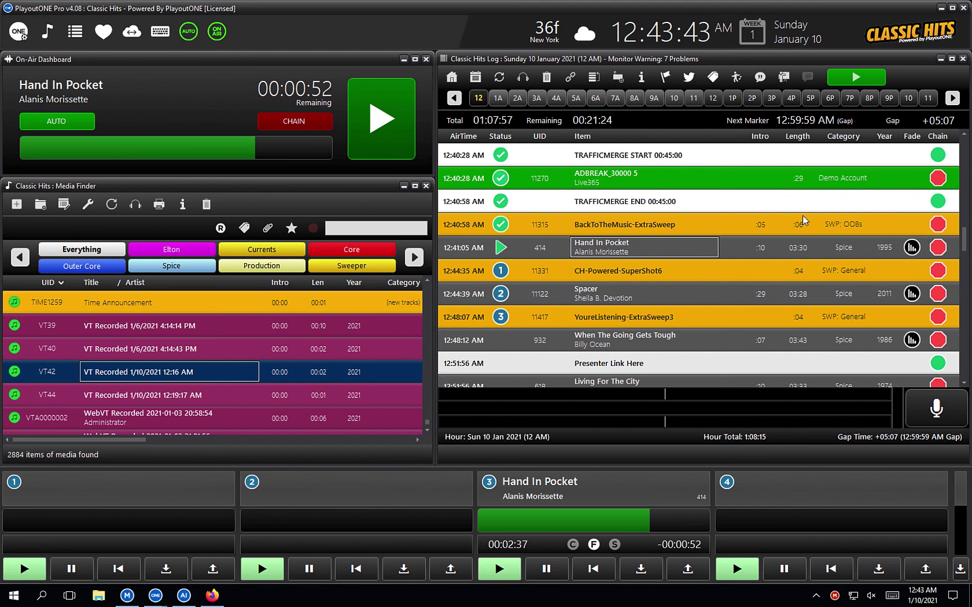
pyautogui.click(962, 8)
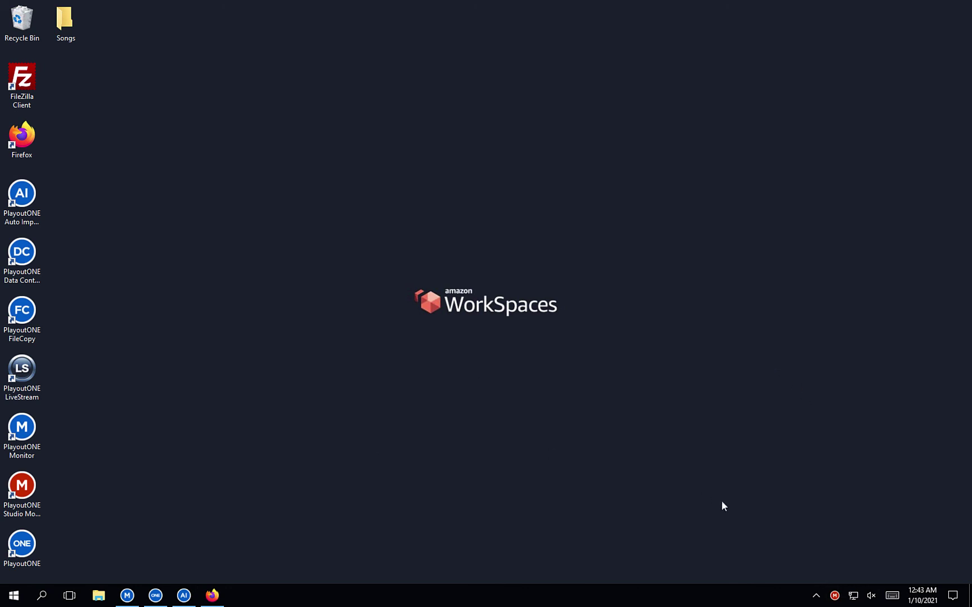
pyautogui.doubleClick(835, 595)
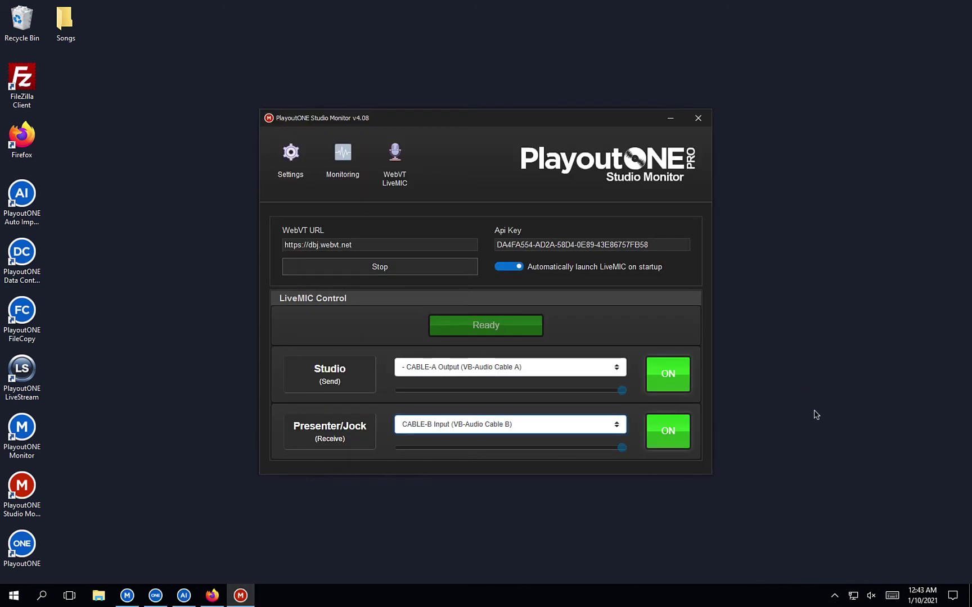